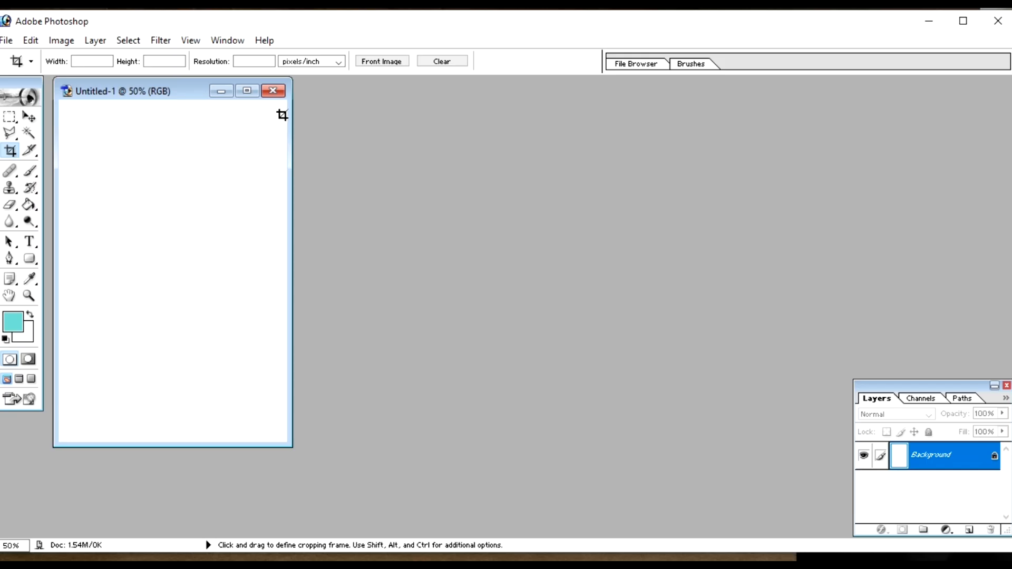
Close the untitled document and quit Photoshop, cancelling its Adobe Online component download.
left_click(274, 90)
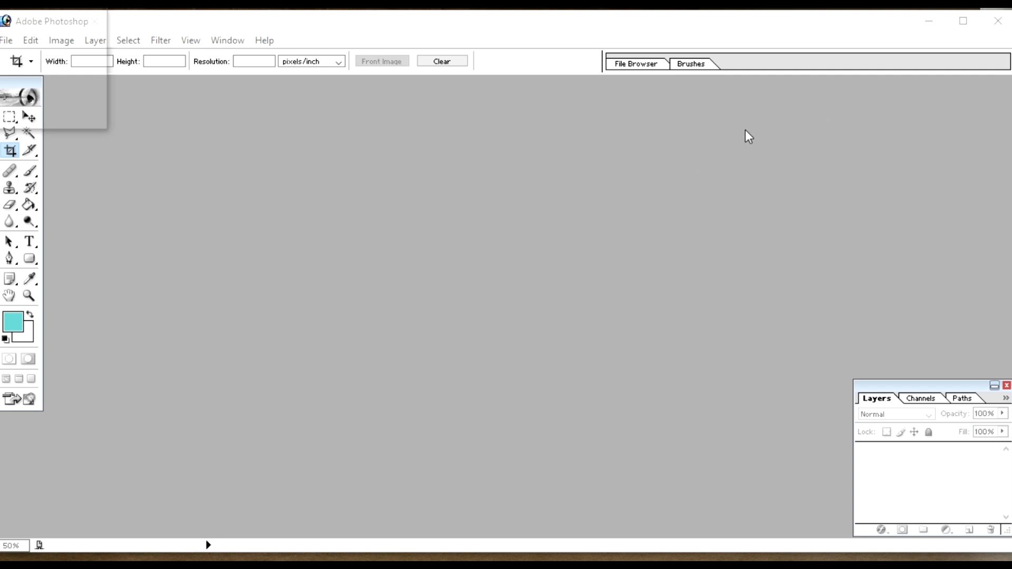
left_click(998, 24)
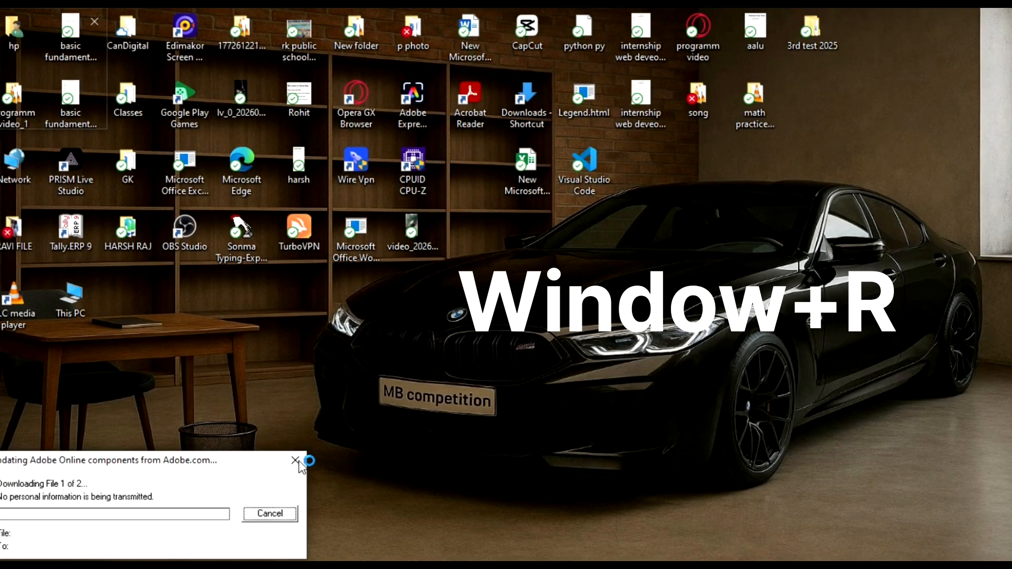
left_click(270, 514)
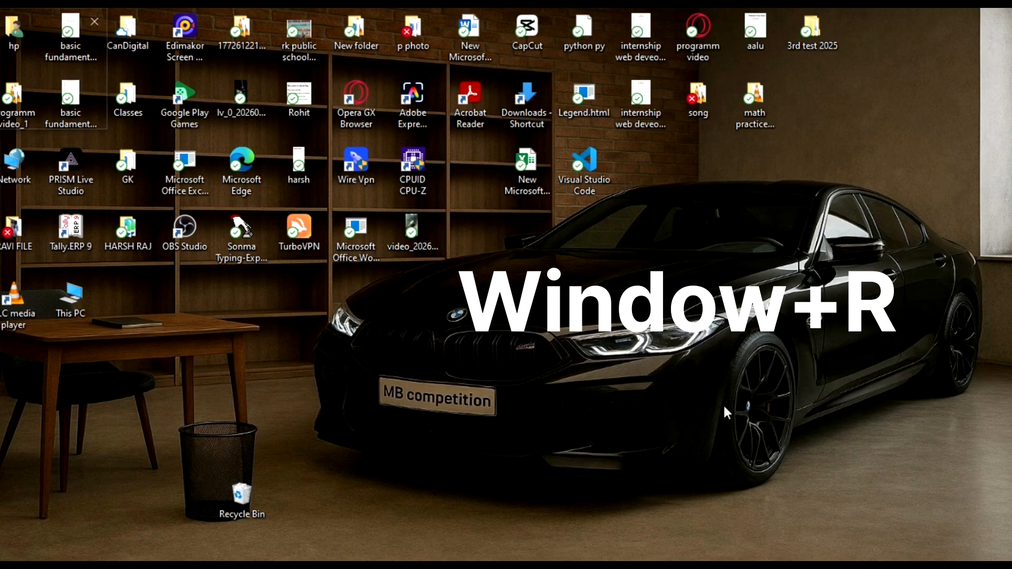
Launch Photoshop from the Windows Run dialog with the command photoshop and dismiss the Adobe Online update window.
key("super+r")
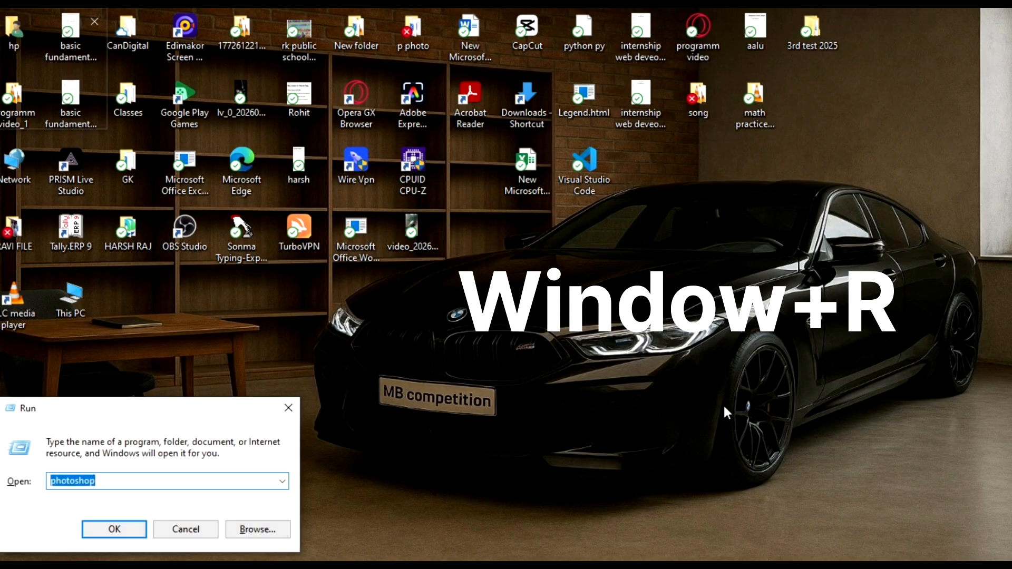
left_click(103, 486)
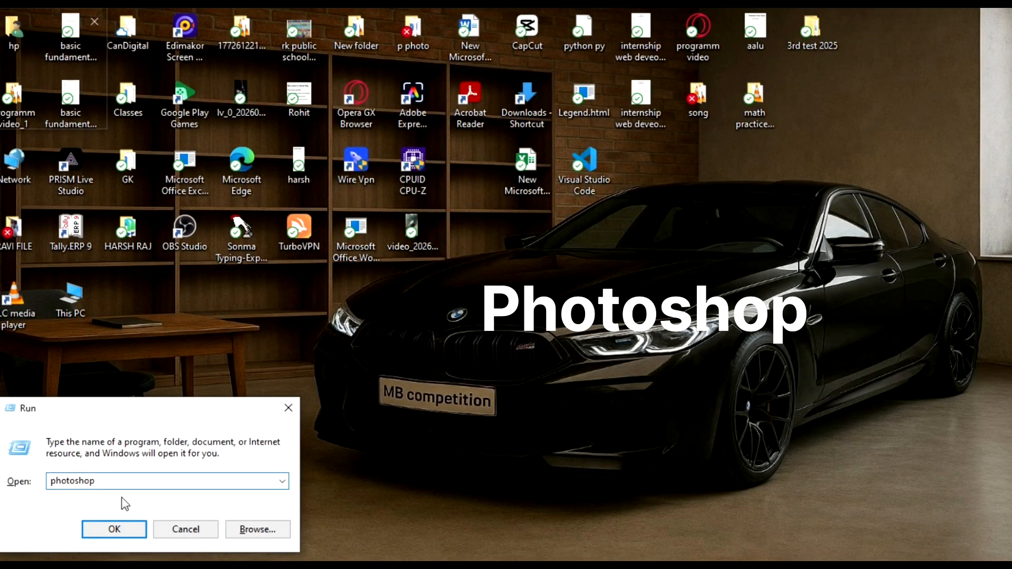
left_click(131, 528)
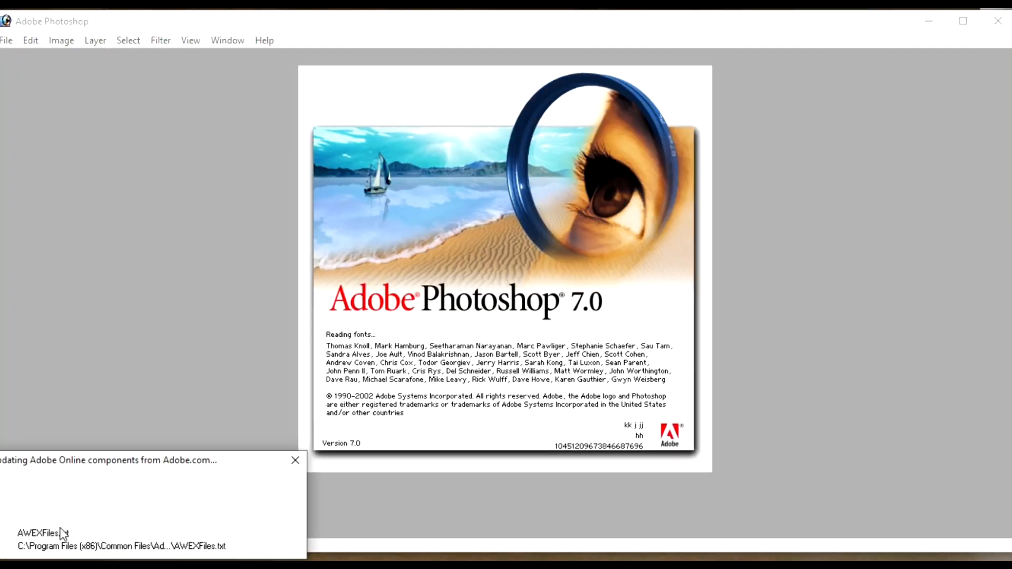
left_click(295, 460)
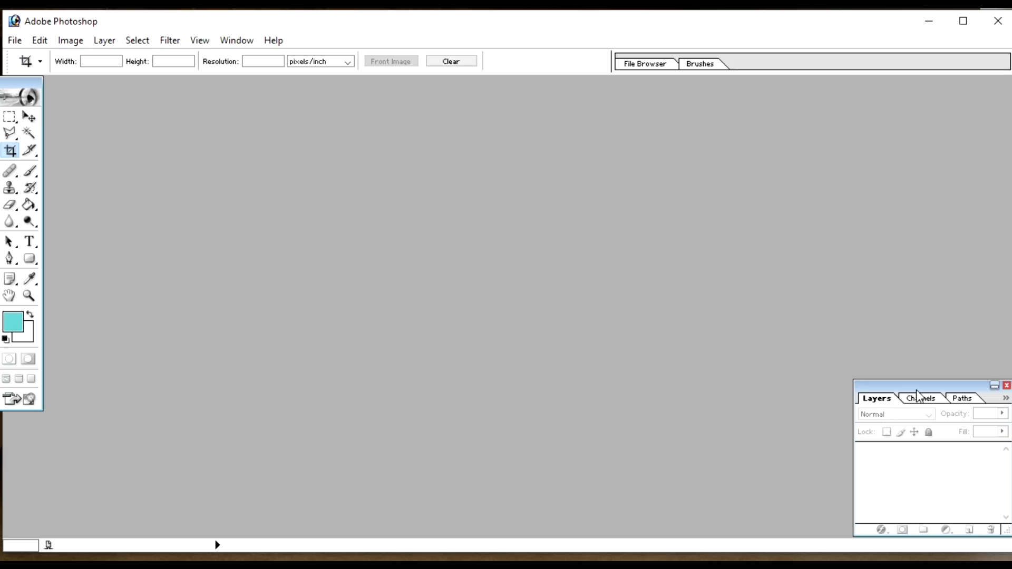
Close the Layers palette and show it again.
left_click(1006, 386)
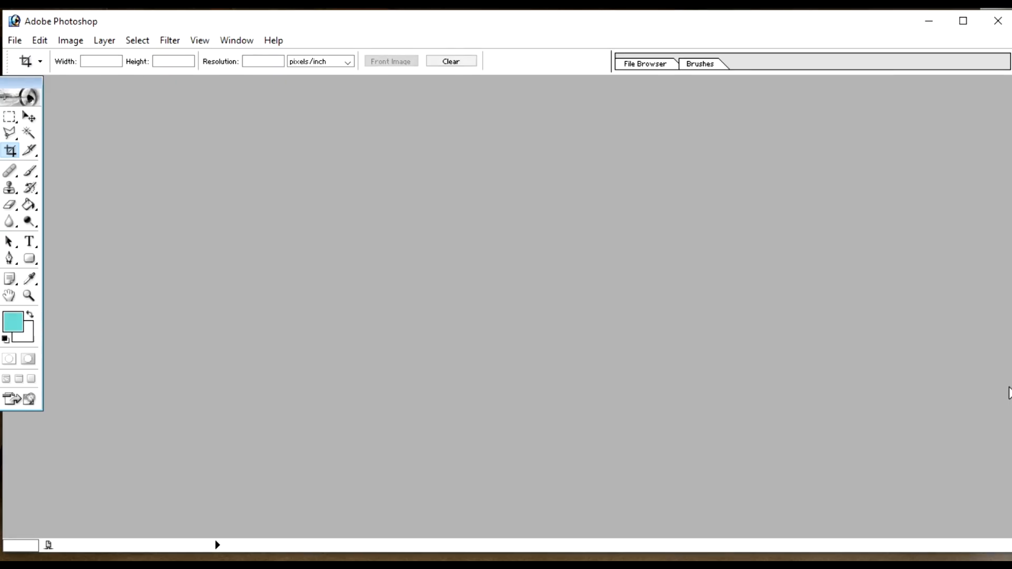
left_click(227, 42)
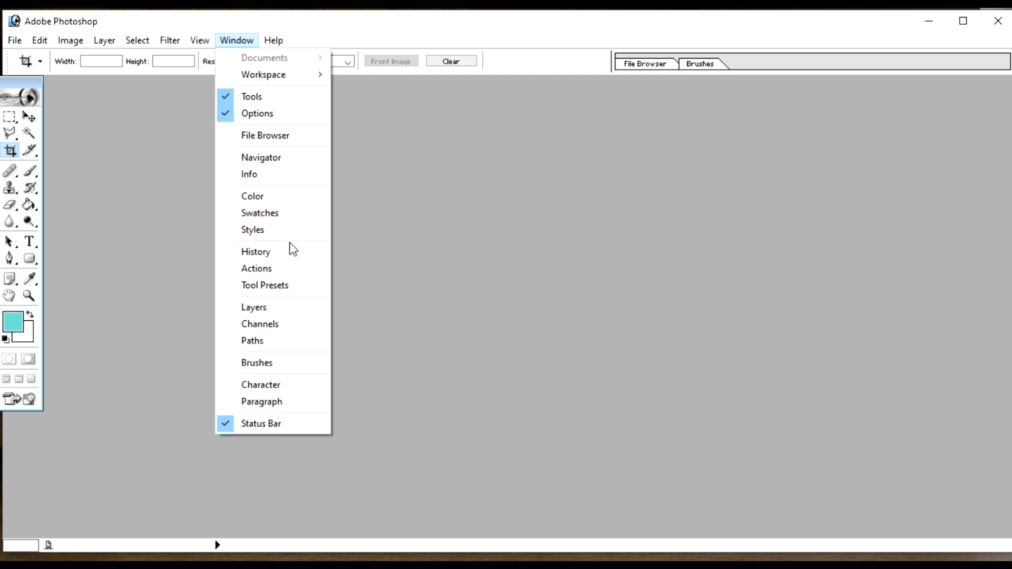
left_click(265, 309)
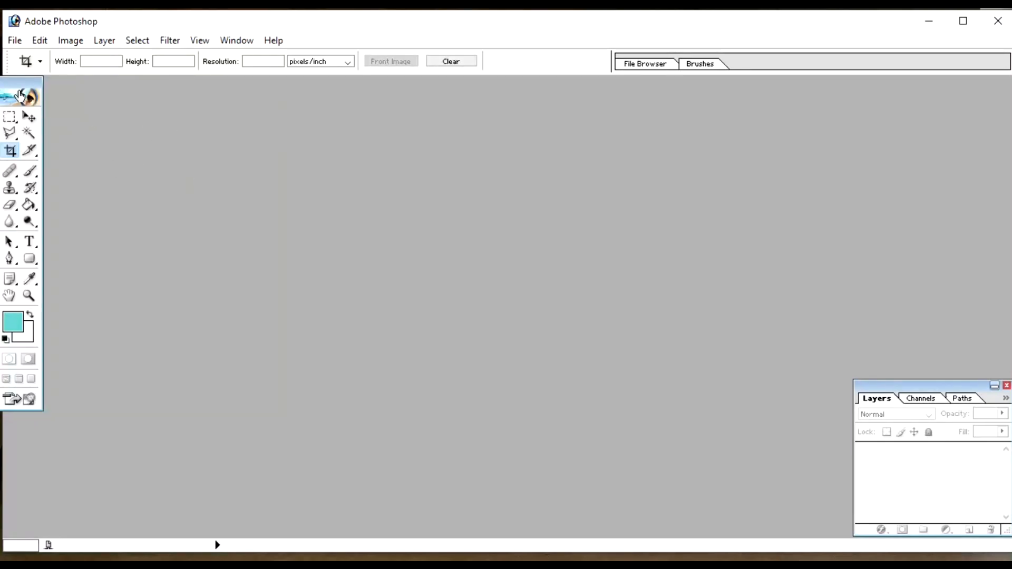
Create a new document named xyz using the A4 preset size.
left_click(15, 42)
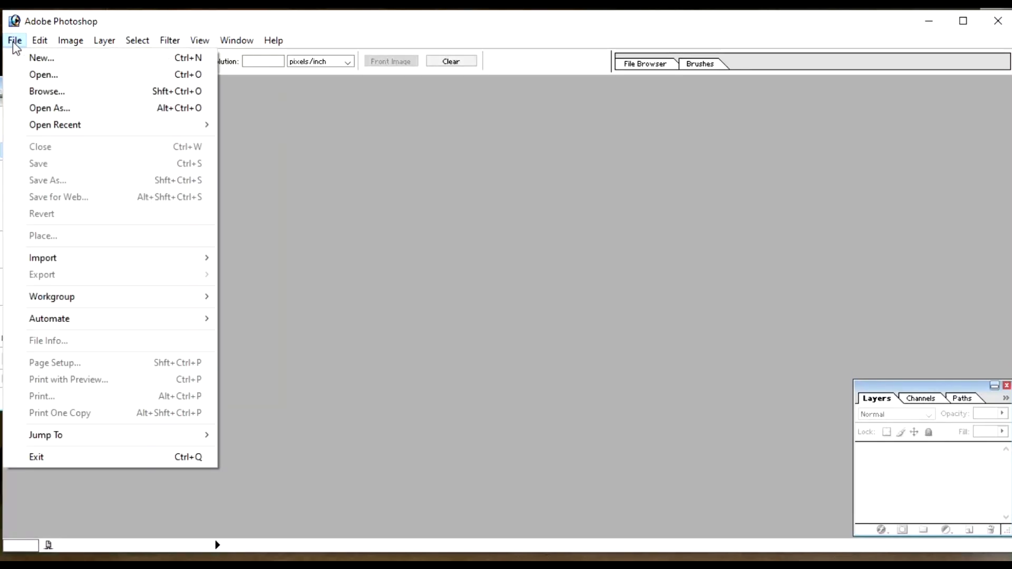
left_click(47, 57)
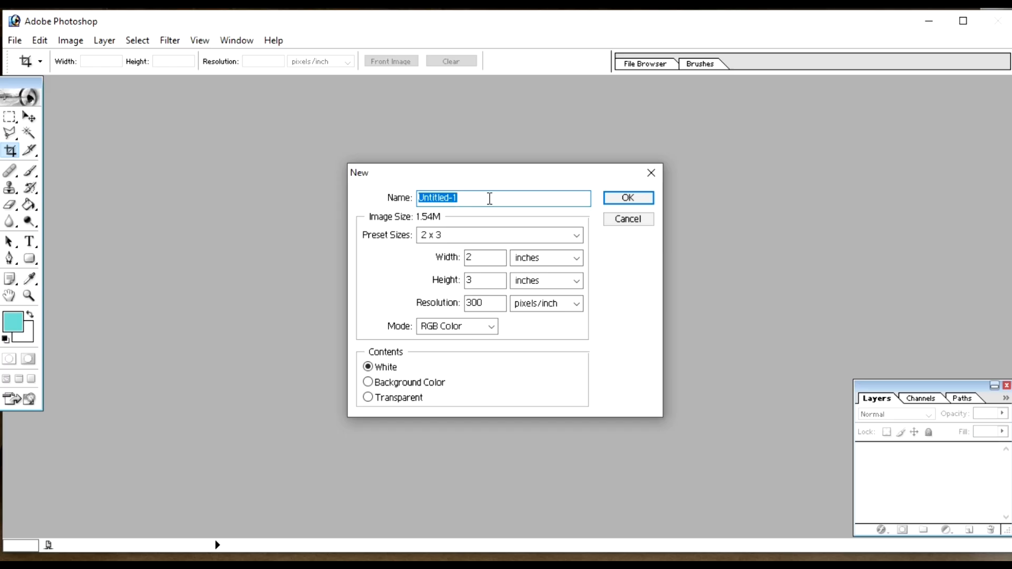
left_click_drag(485, 198, 408, 197)
type("x")
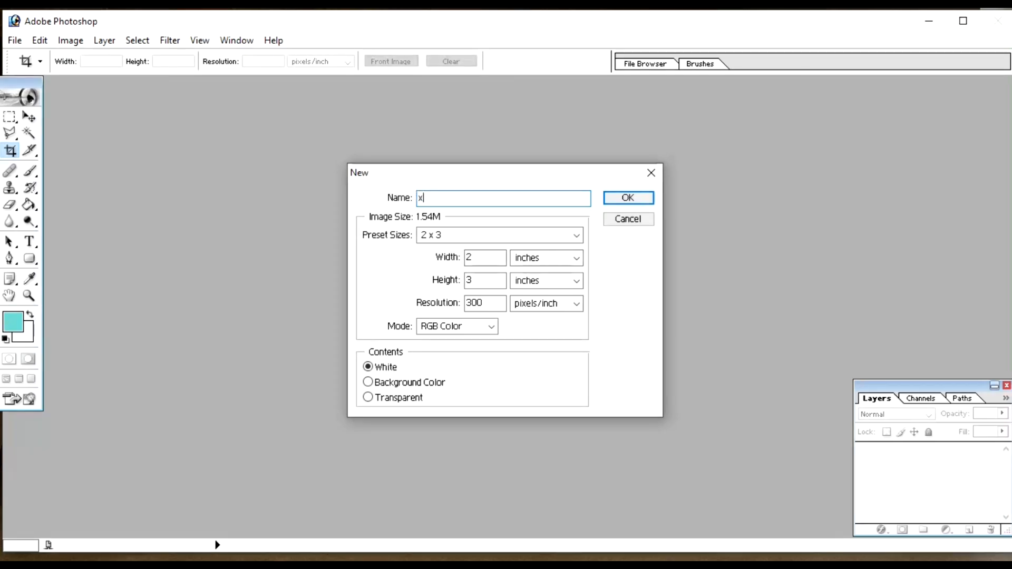
type("yz")
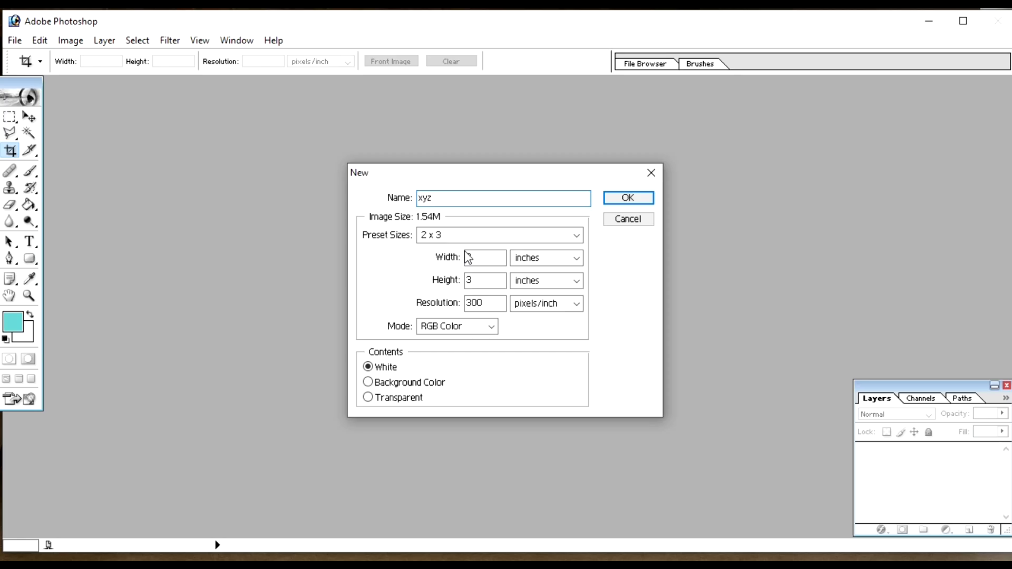
left_click(466, 235)
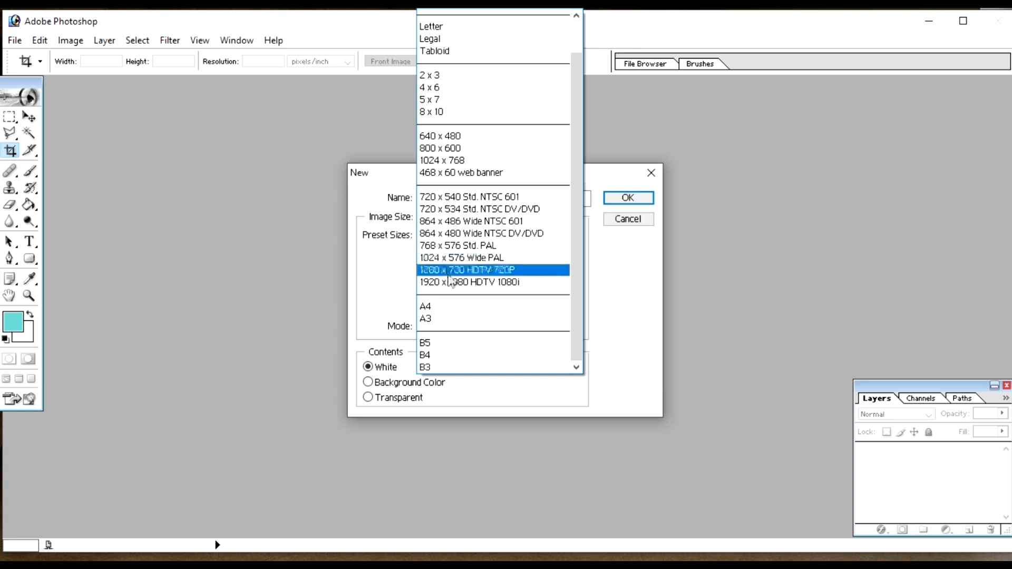
left_click(428, 306)
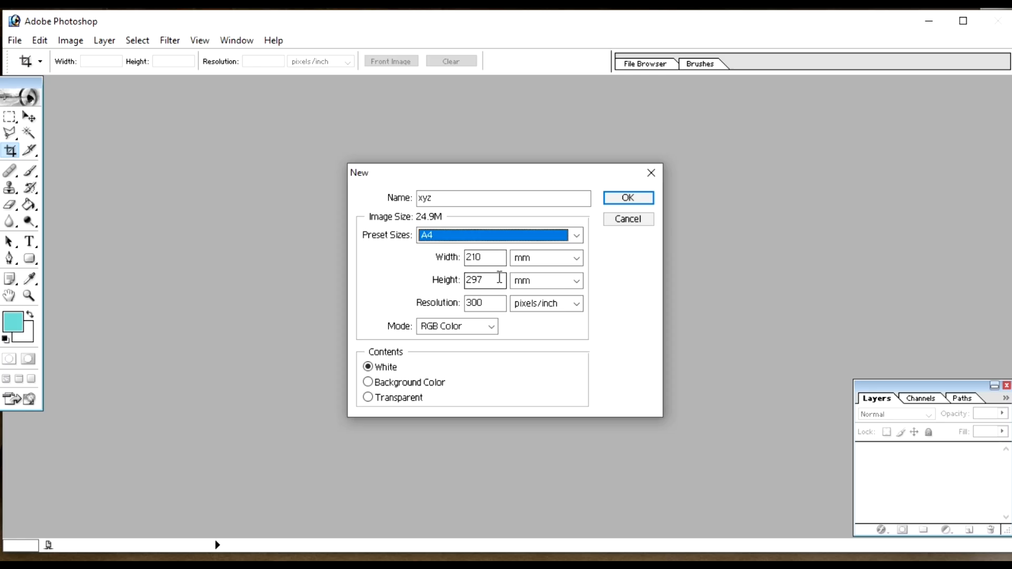
left_click(471, 276)
left_click(625, 199)
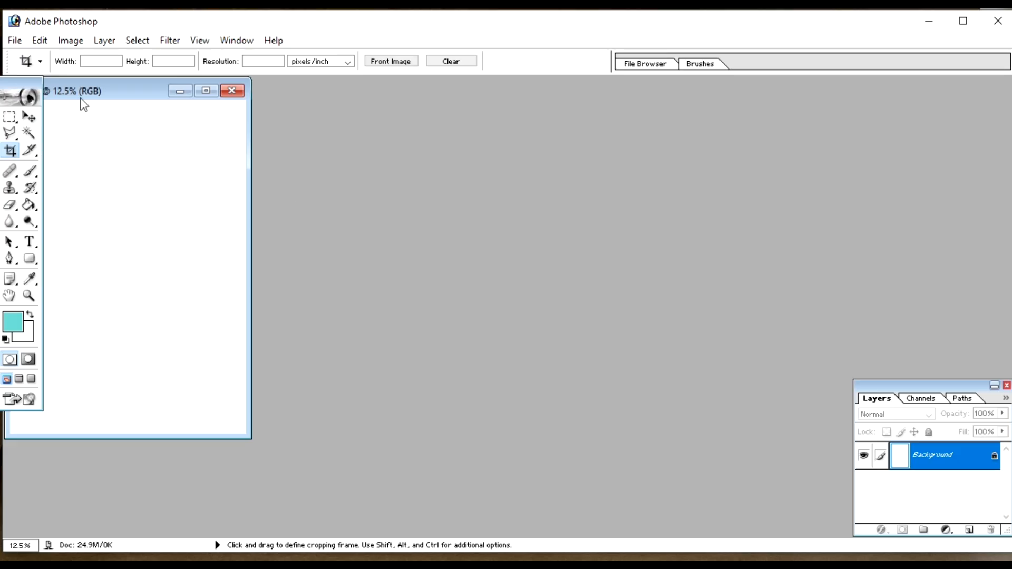
Move and enlarge the xyz document window, maximize it, and magnify the page to 16.7%.
left_click_drag(104, 91, 482, 102)
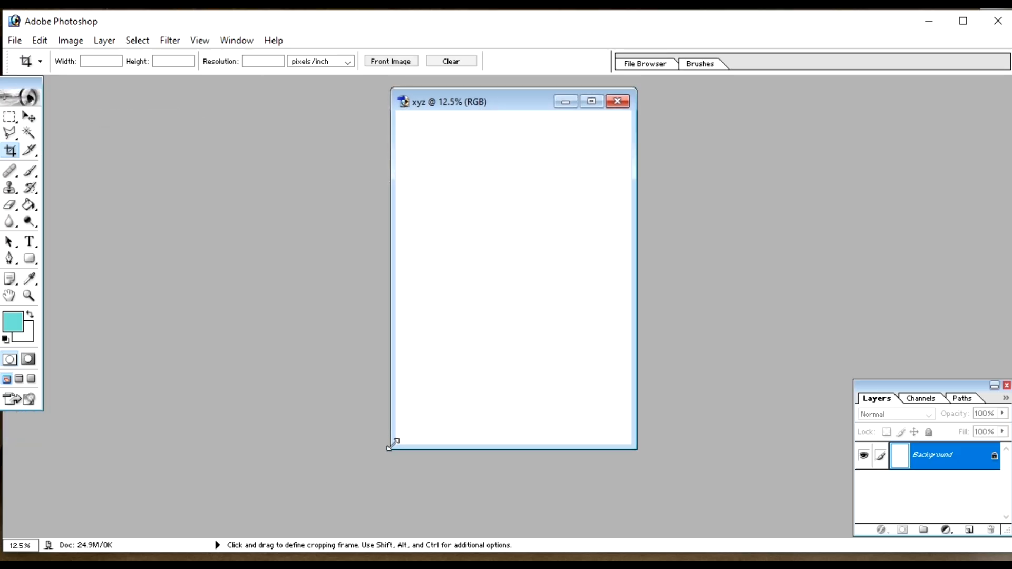
left_click_drag(391, 446, 356, 474)
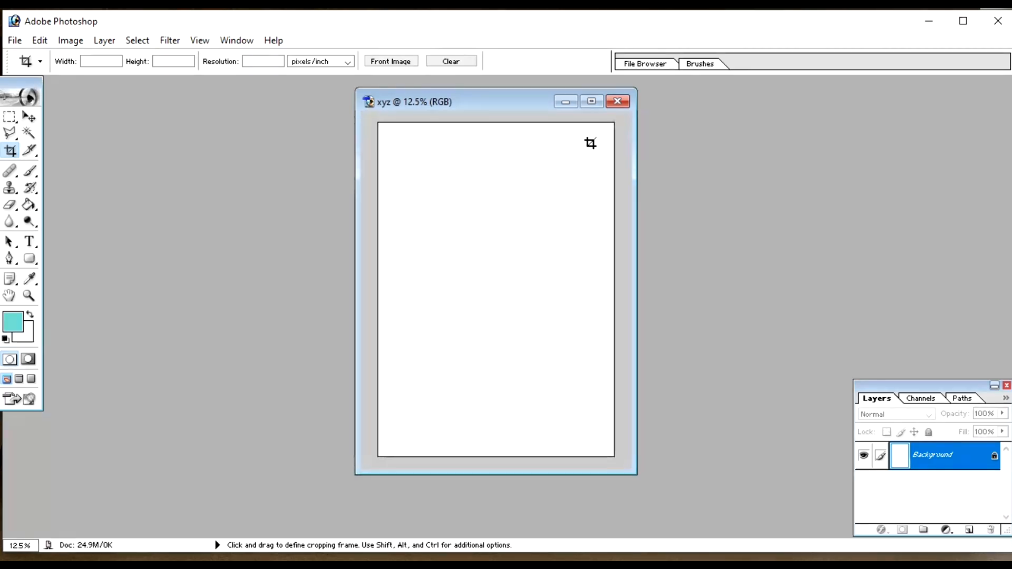
left_click(591, 102)
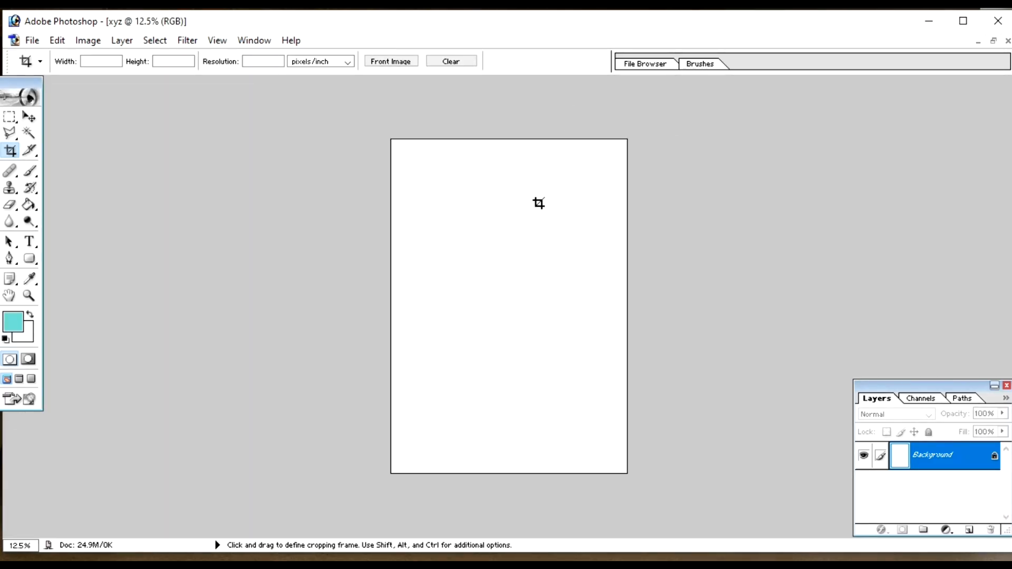
key("ctrl")
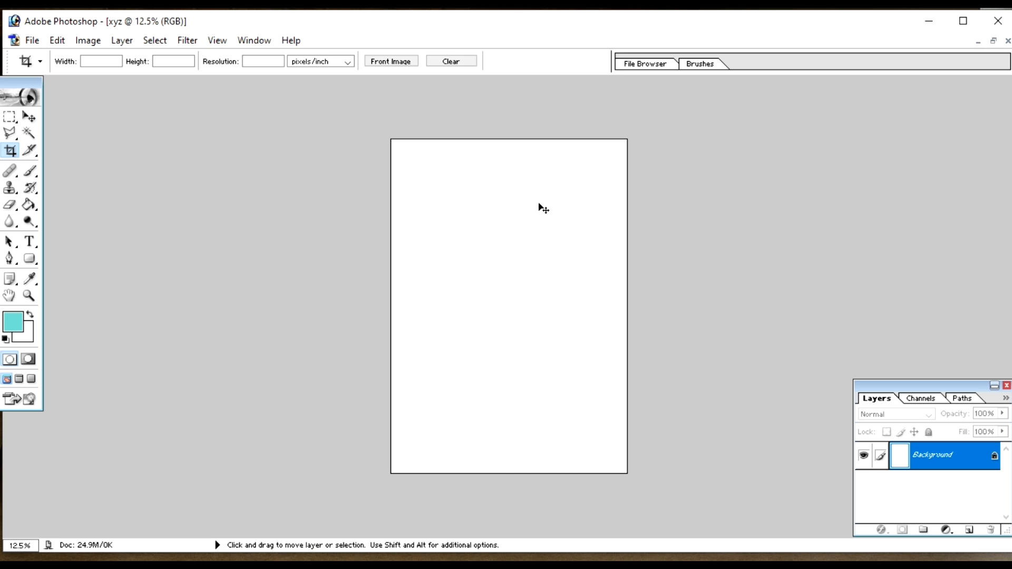
key("ctrl+plus")
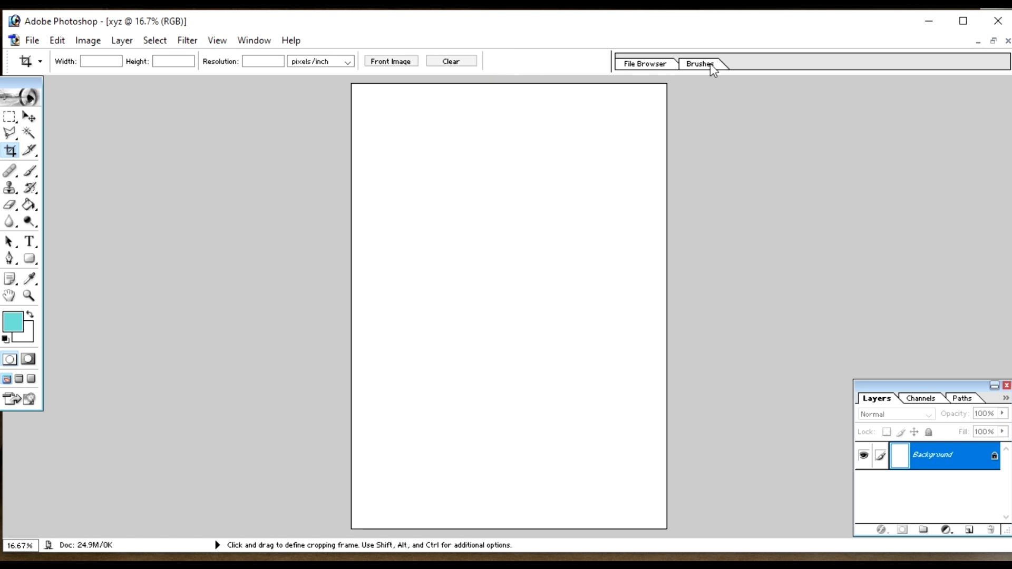
Activate the Rectangular Marquee tool and restore the xyz document to a floating window.
left_click(16, 125)
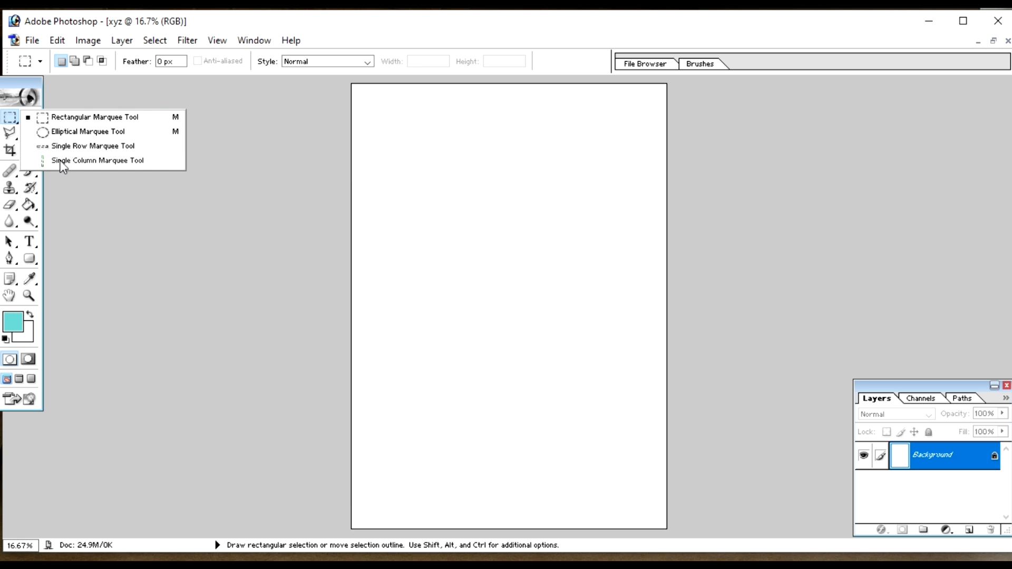
left_click(97, 120)
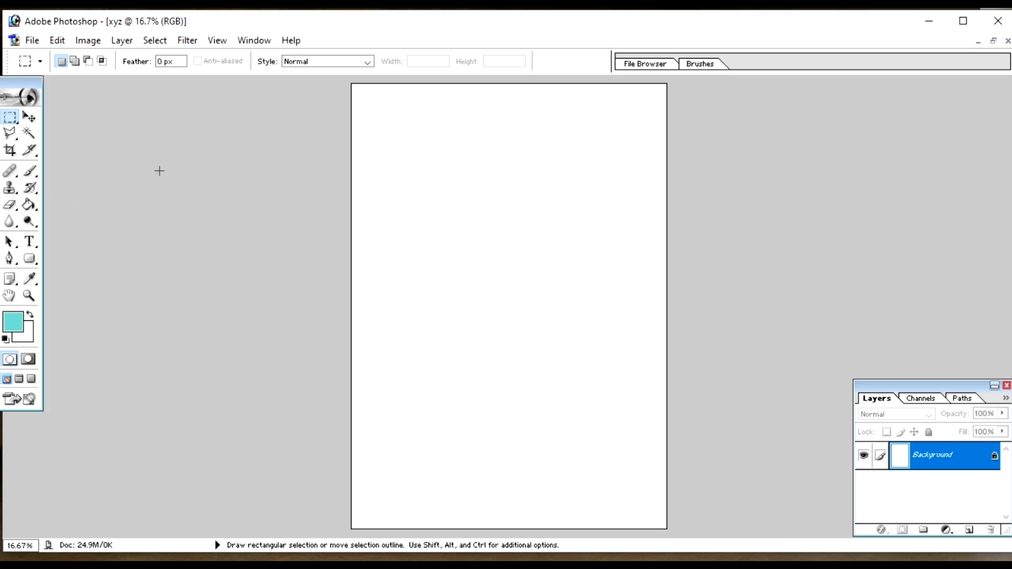
left_click(993, 42)
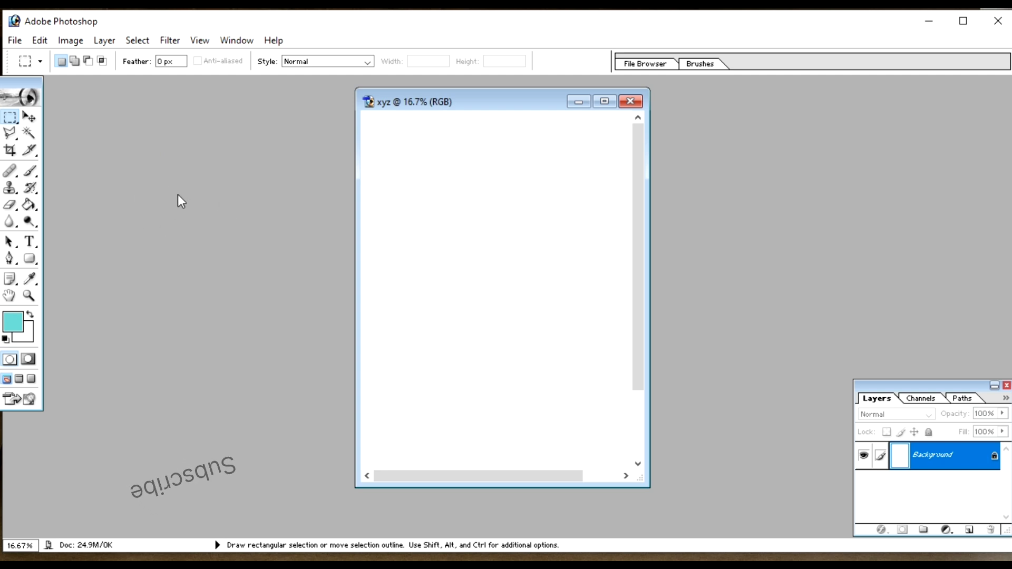
key("ctrl+o")
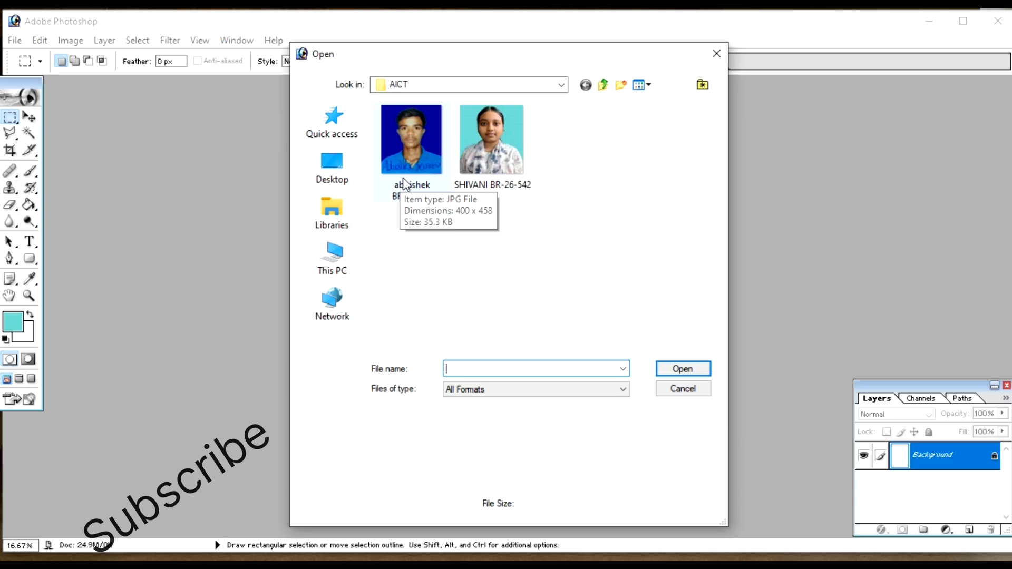
left_click(677, 397)
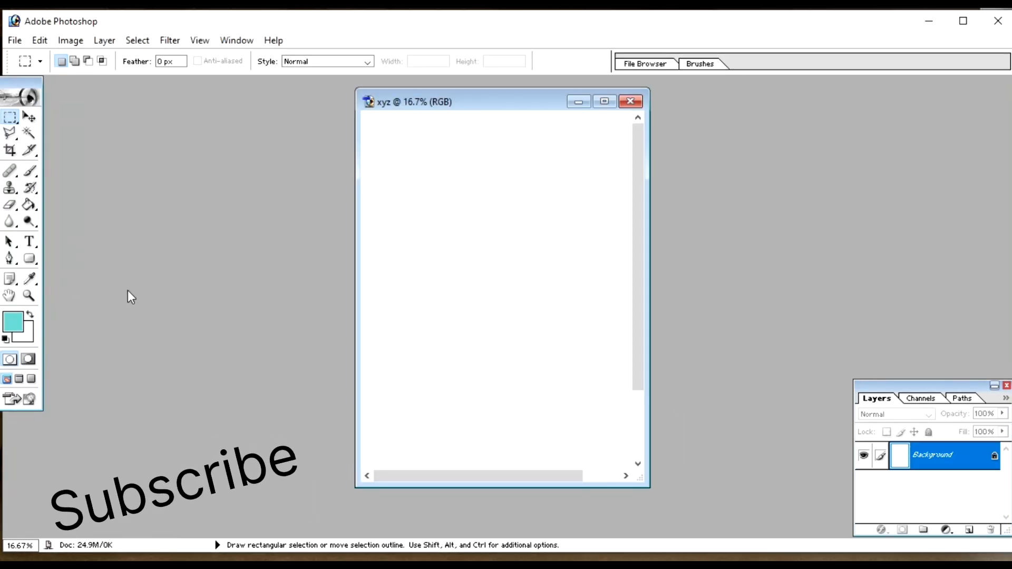
left_click(19, 41)
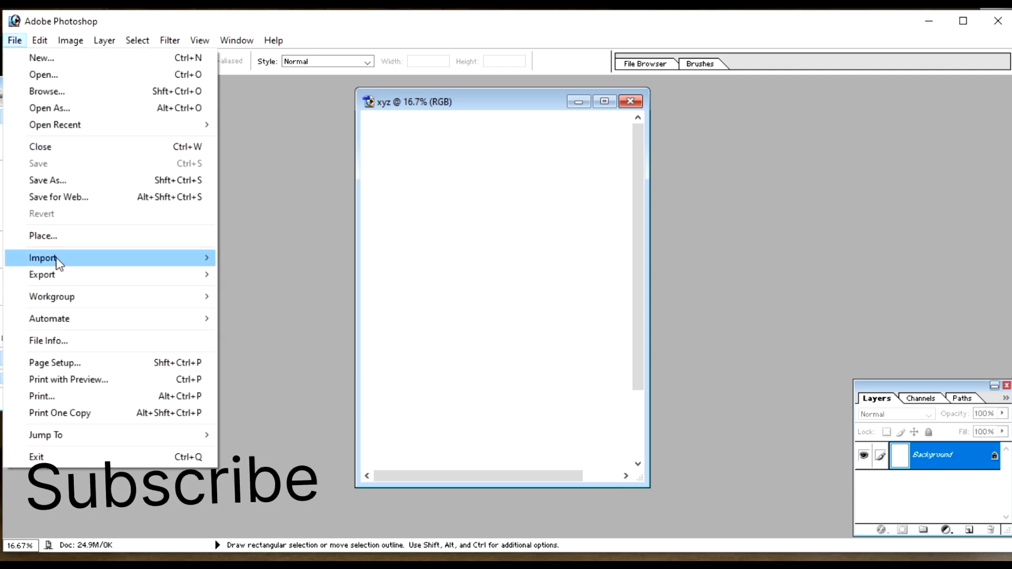
mouse_move(55, 257)
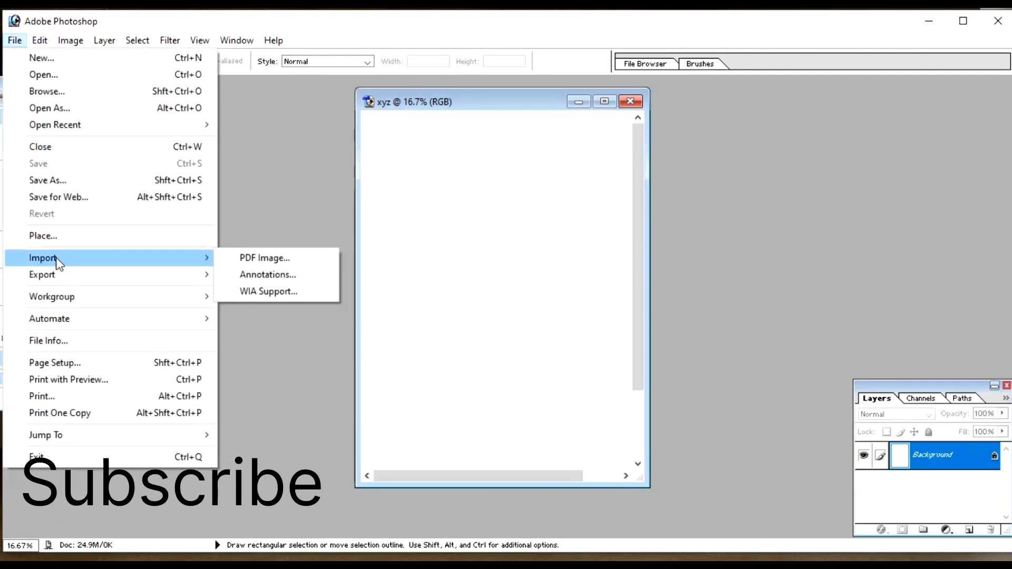
left_click(265, 211)
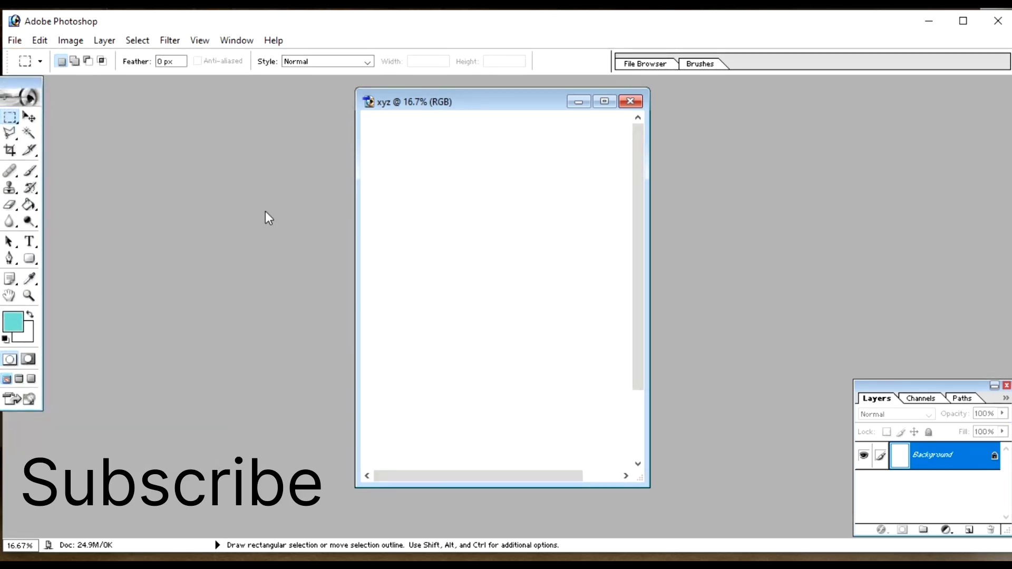
Invert the xyz page's colours, shift its document window aside, and invert the colours back.
key("ctrl+i")
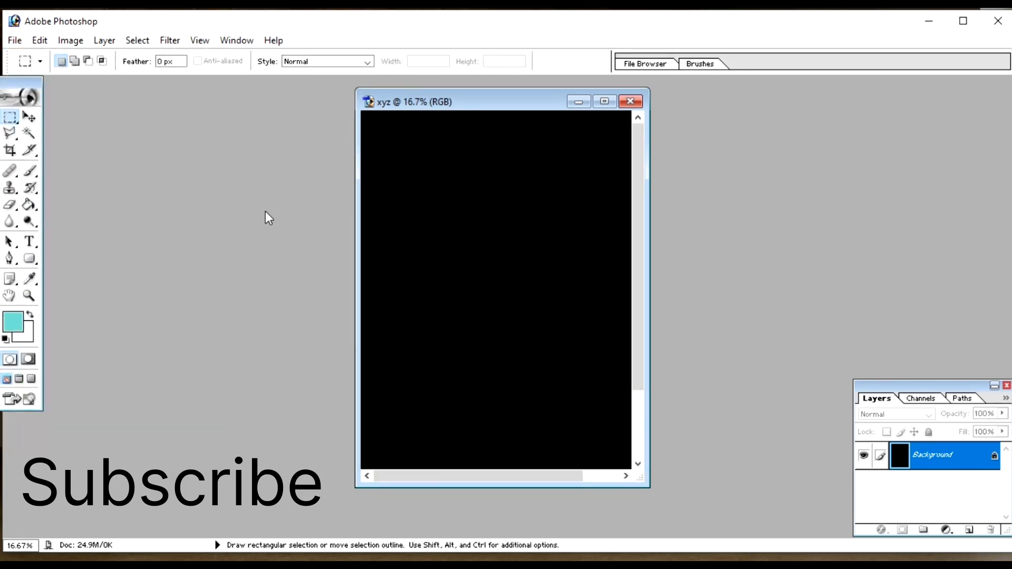
left_click_drag(453, 102, 340, 99)
key("ctrl+i")
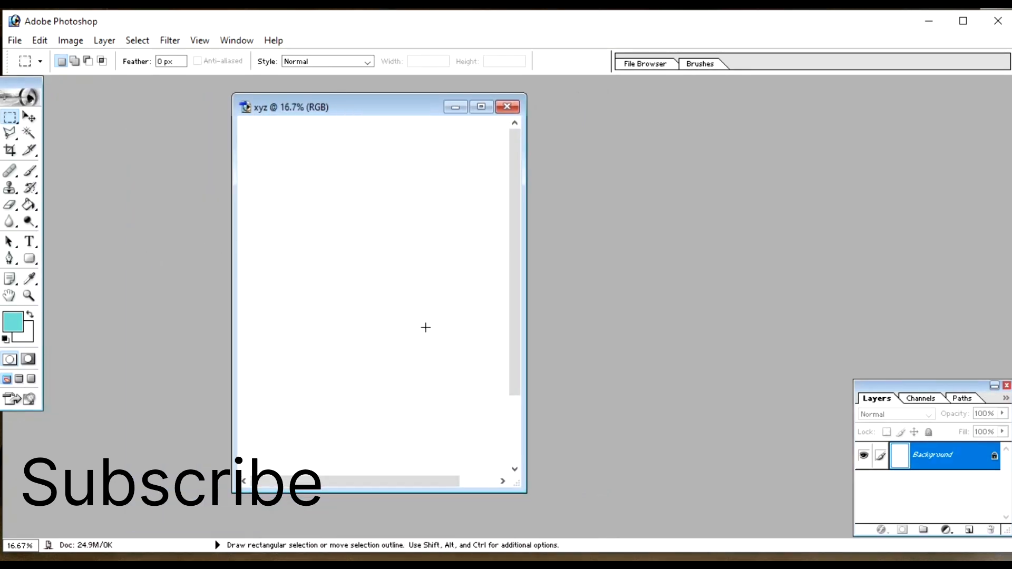
Bring up the file selection dialog for opening an image.
double_click(102, 221)
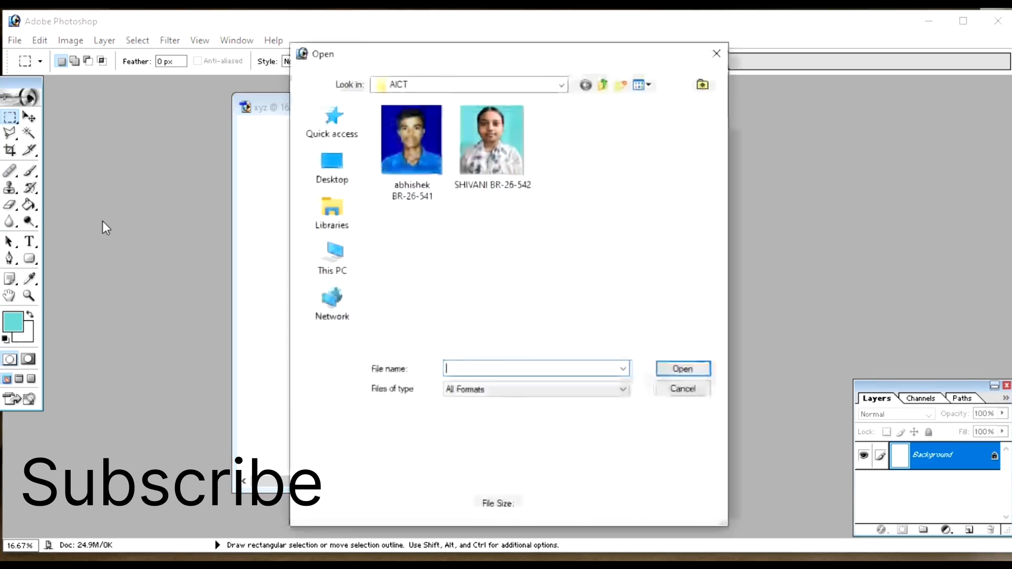
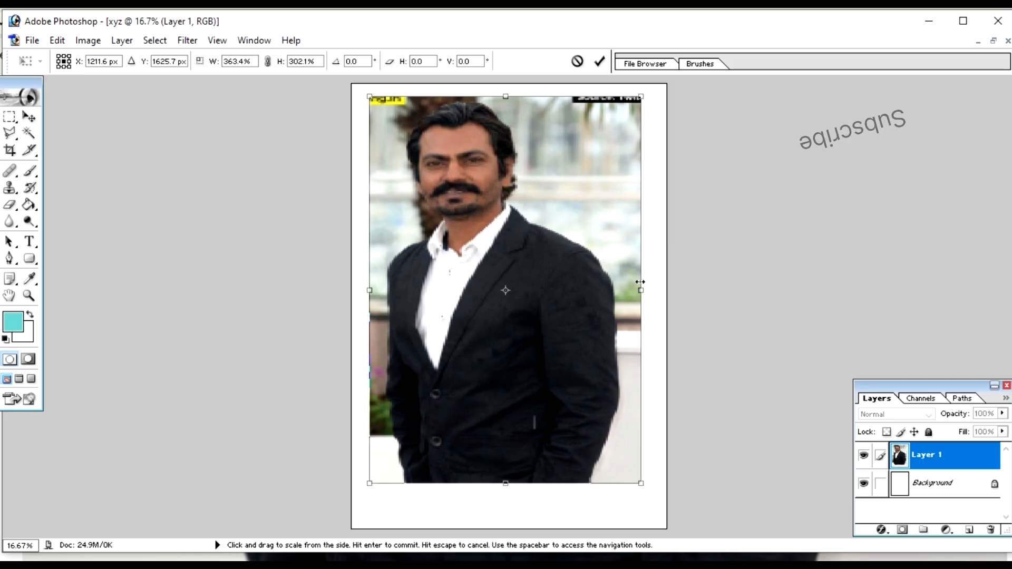
Narrow the Layer 1 photo to 337.0% width at 302.1% height and apply the transformation.
left_click_drag(640, 289, 620, 291)
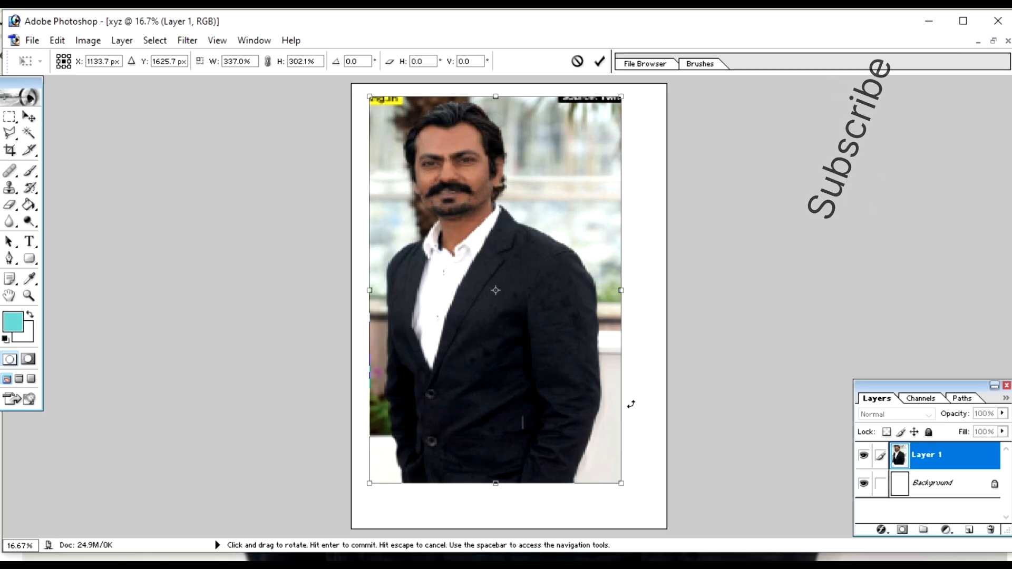
key("Return")
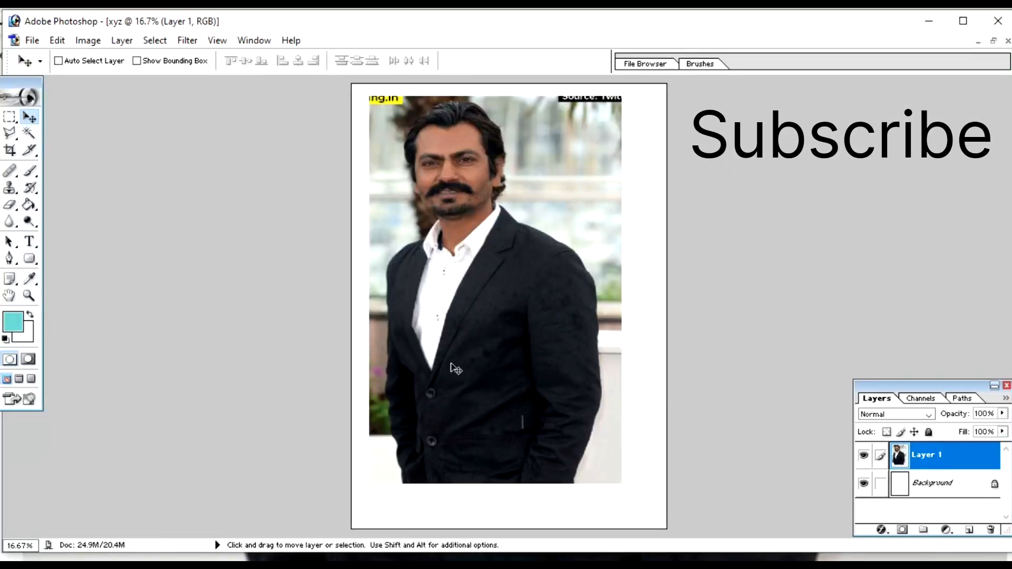
Shrink the Layer 1 photo to about 30% width and 33.5% height near the page's upper-left corner, and mirror it horizontally.
key("ctrl+t")
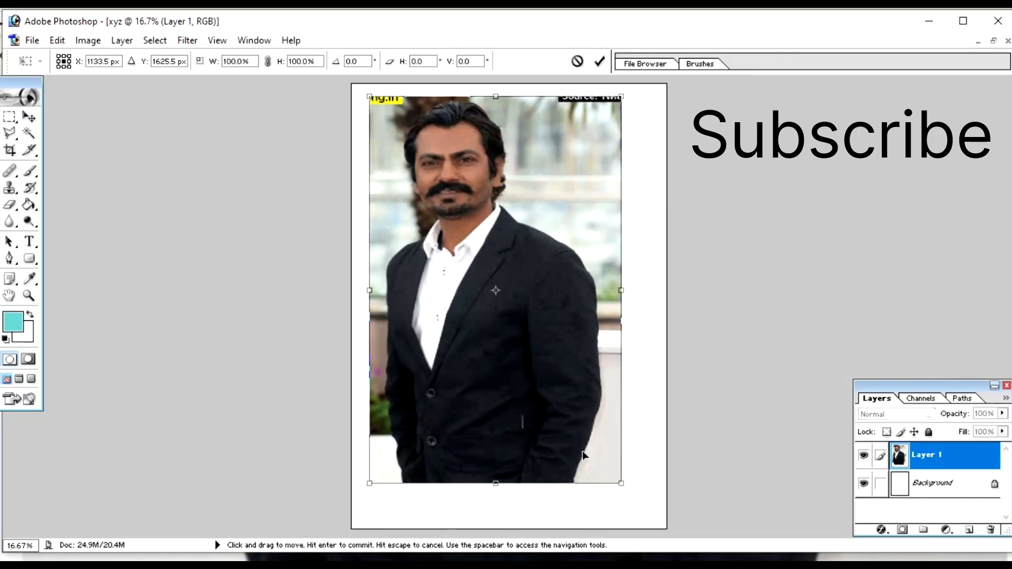
left_click_drag(622, 483, 447, 228)
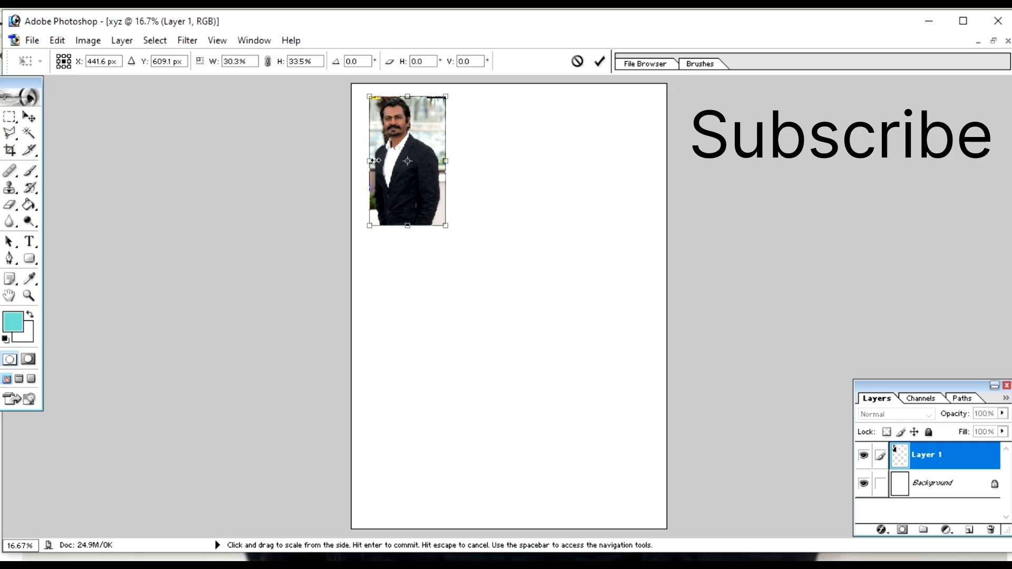
left_click_drag(370, 162, 412, 214)
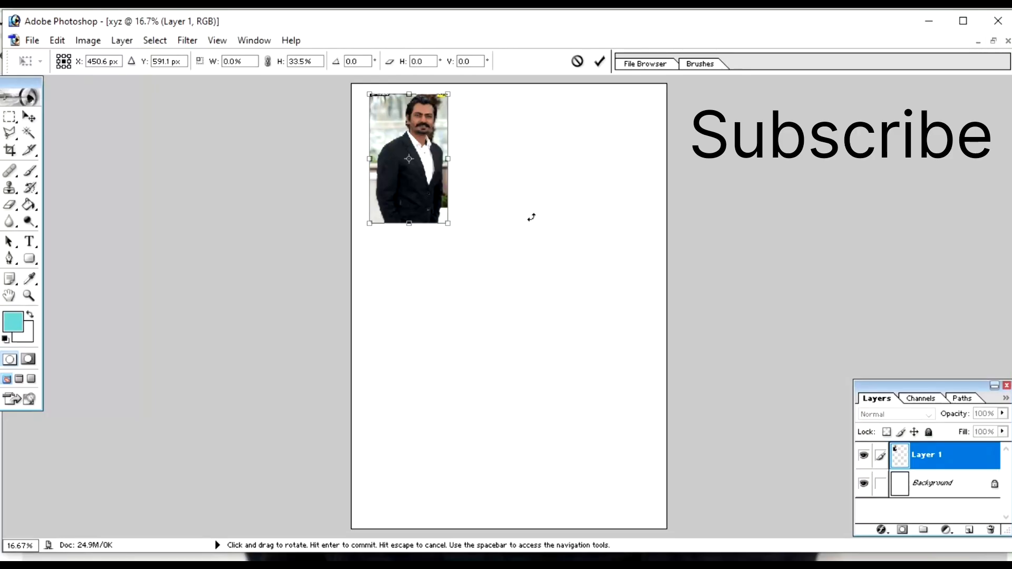
key("Return")
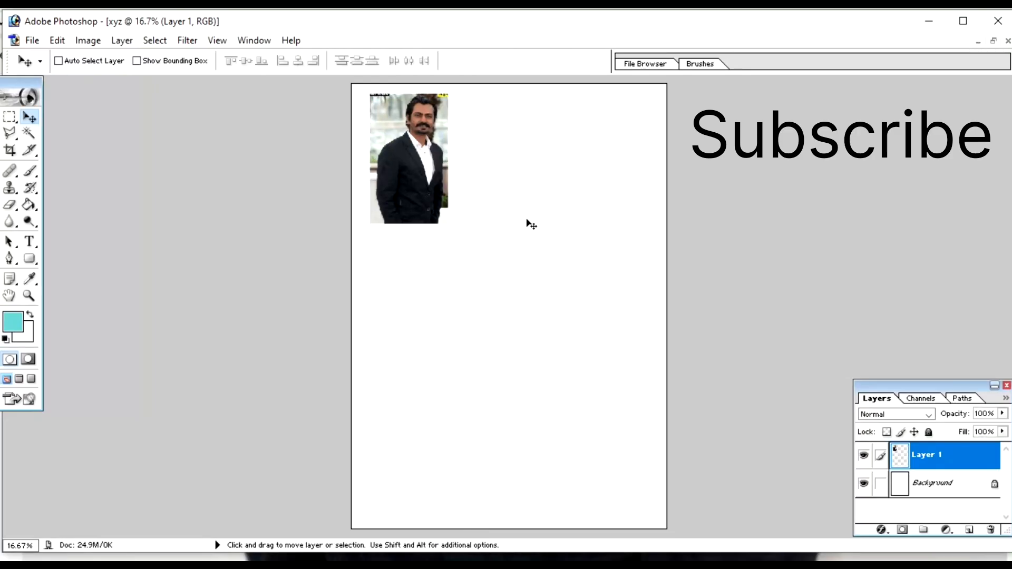
Restore the xyz document to a floating window, and clear the source photo's rectangular selection using the Elliptical Marquee tool.
left_click(993, 43)
left_click(7, 120)
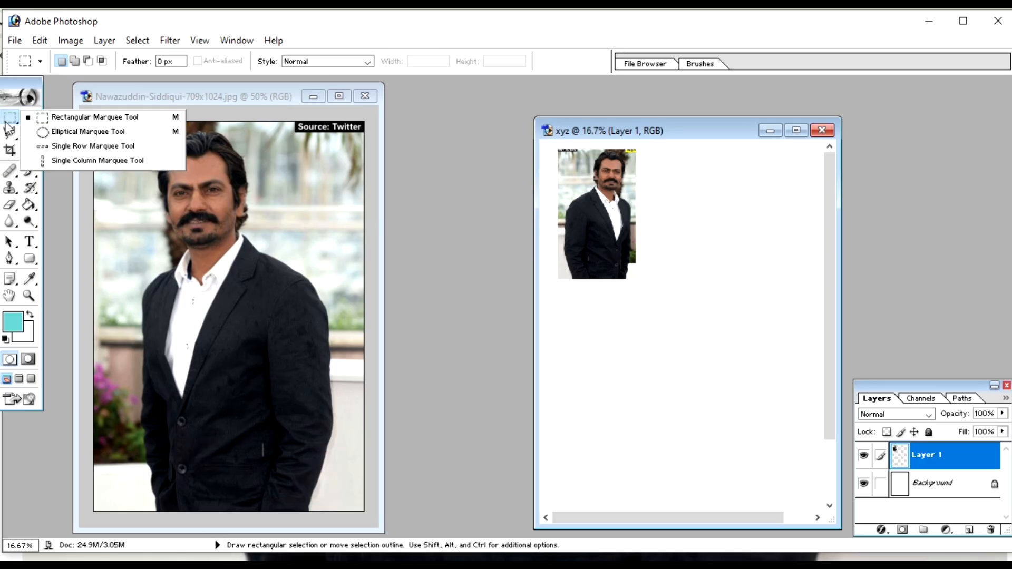
left_click(47, 136)
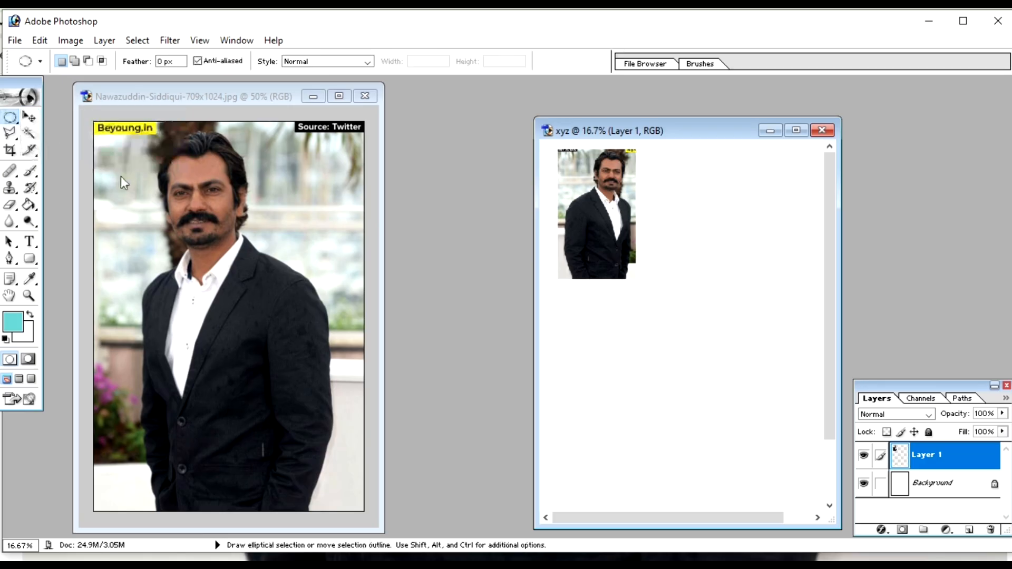
left_click(150, 141)
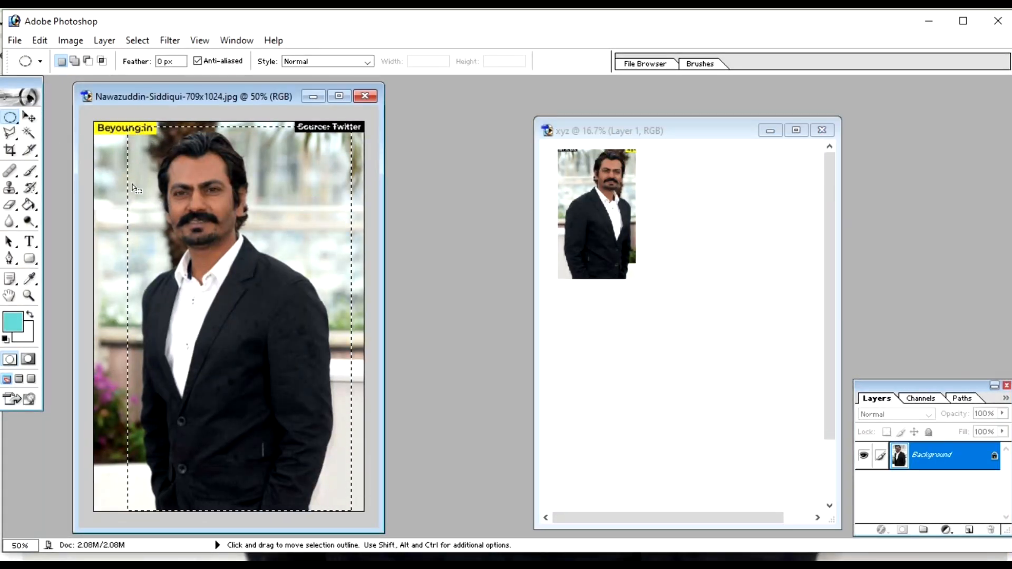
left_click(135, 164)
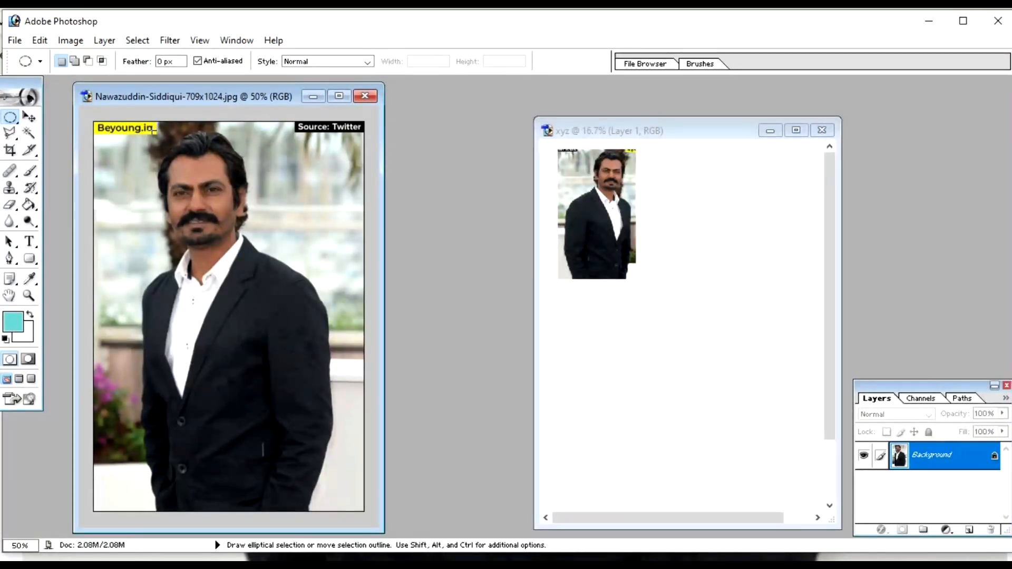
Select an ellipse around the man's head and chest in the source photo and copy it onto the xyz page.
left_click_drag(180, 172, 299, 387)
left_click_drag(235, 365, 204, 356)
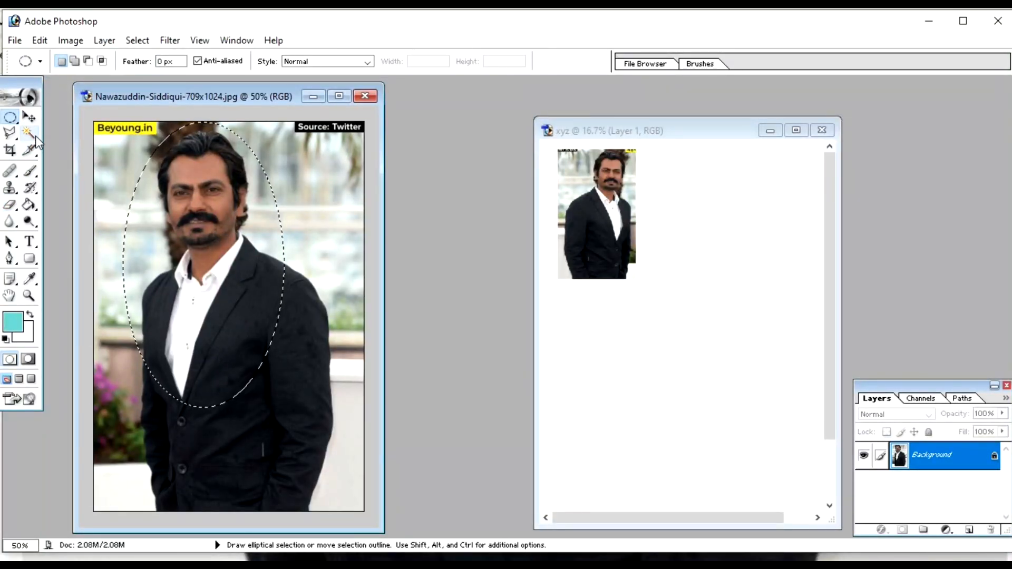
left_click(29, 117)
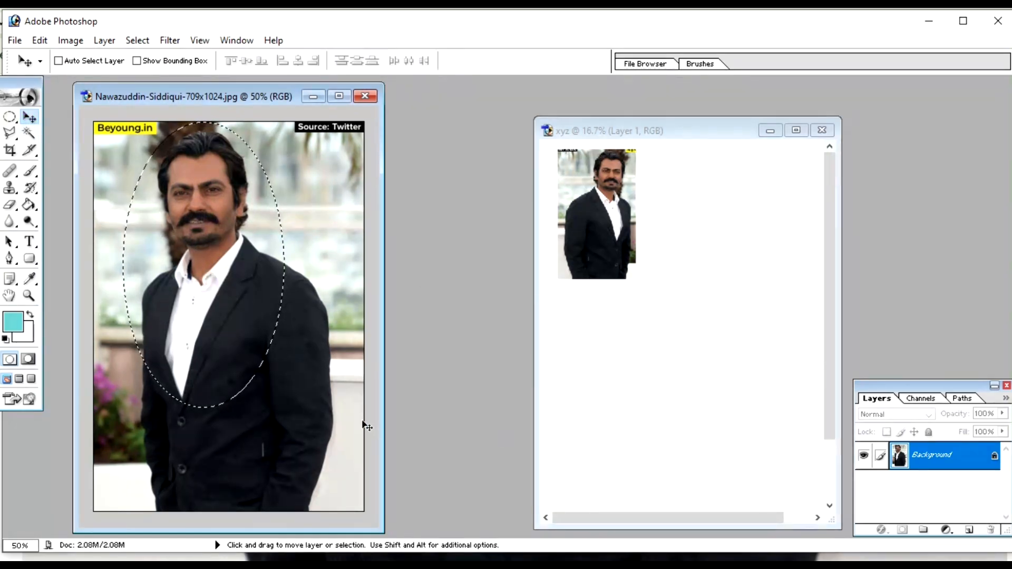
left_click_drag(219, 322, 734, 274)
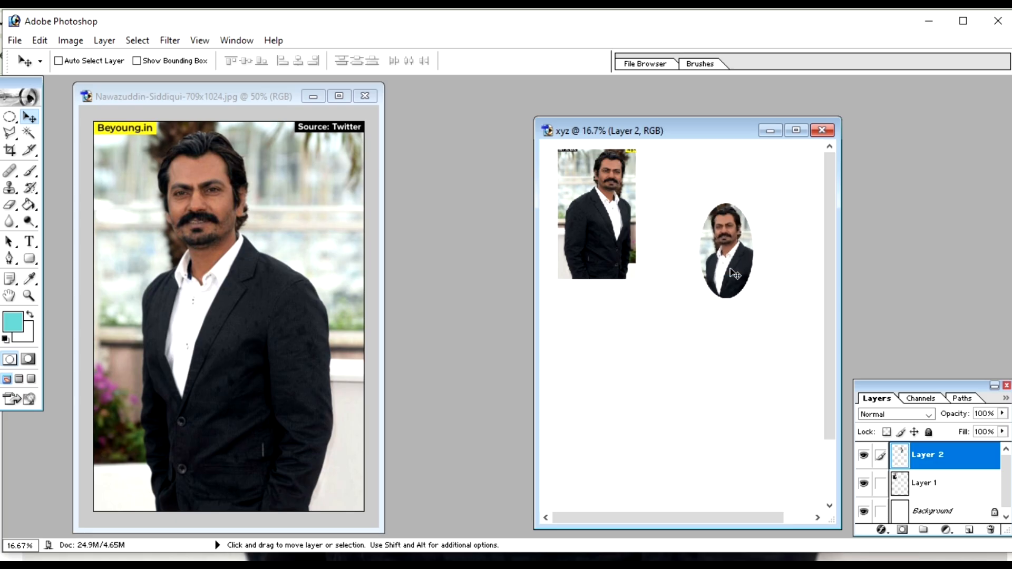
Enlarge the oval cutout to about 222.6% width and 191.7% height and place it near the page's upper-right corner.
key("ctrl+t")
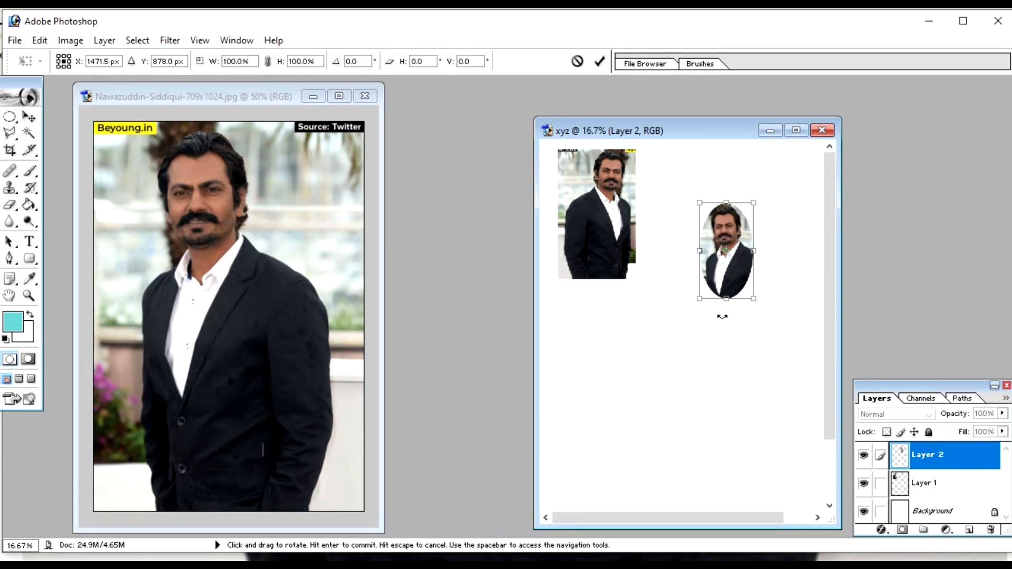
left_click_drag(697, 300, 634, 388)
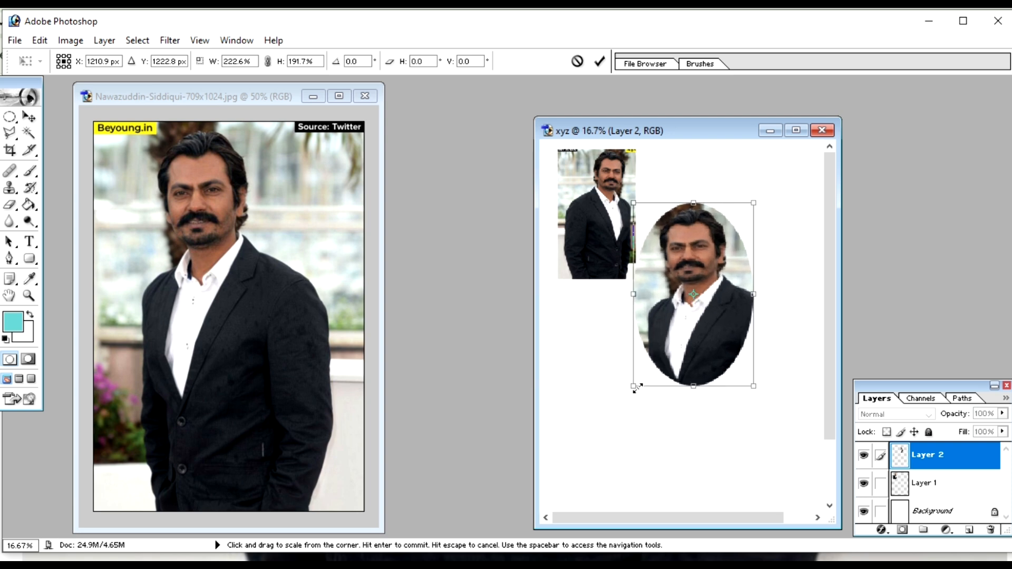
left_click_drag(675, 339, 731, 288)
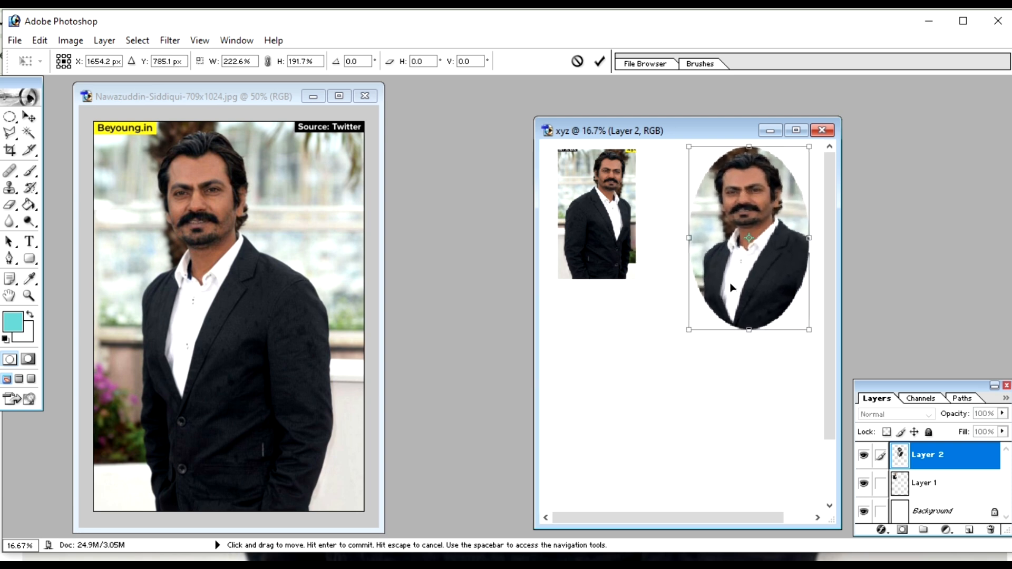
key("Return")
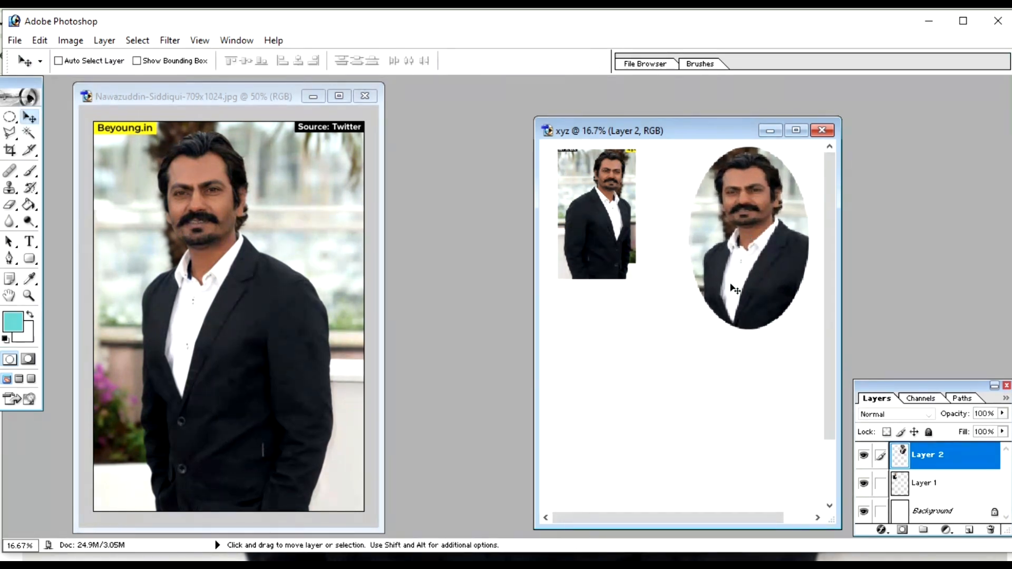
Activate the Rectangular Marquee tool and close the source photo document, keeping xyz open.
left_click(11, 118)
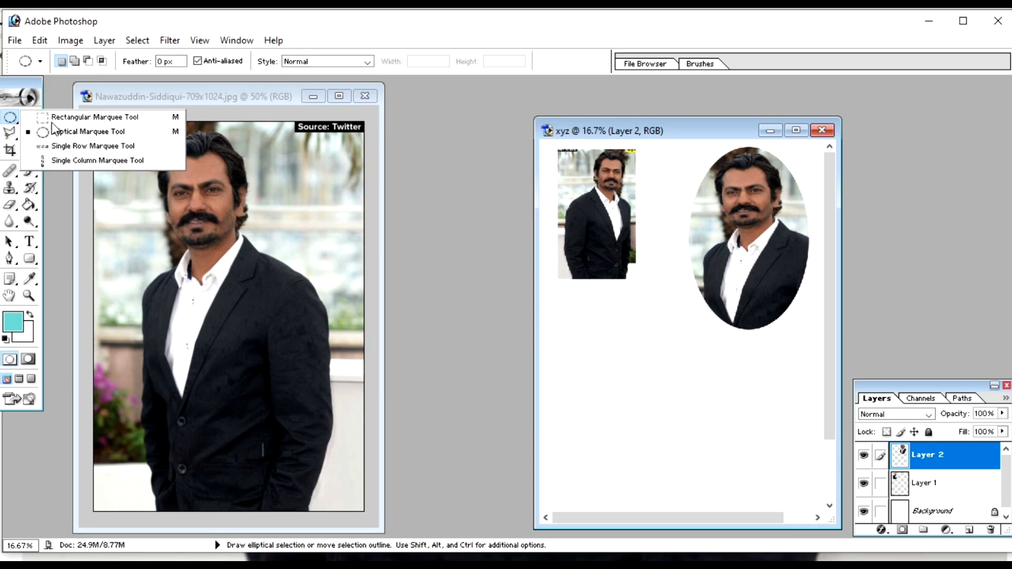
left_click(67, 118)
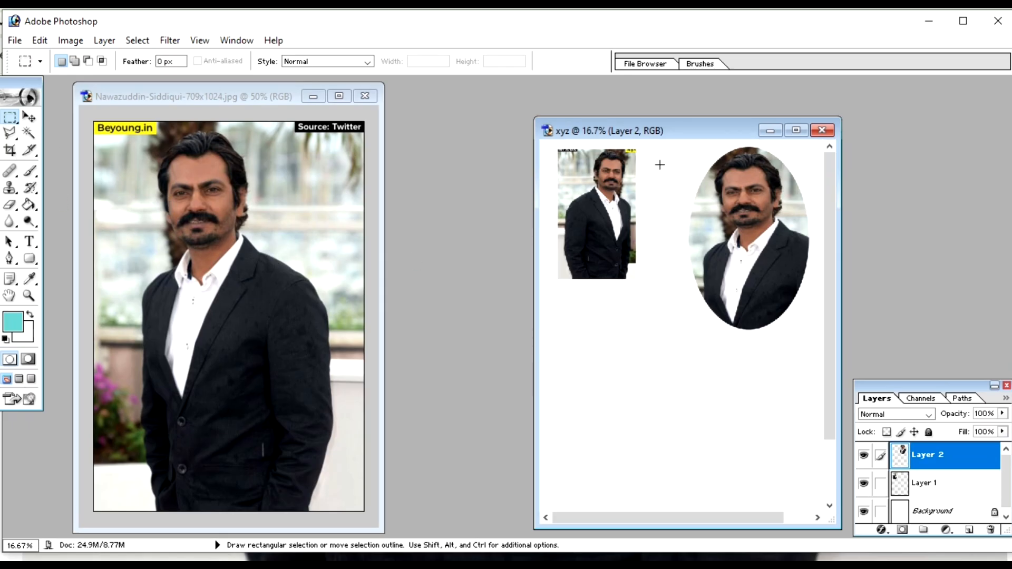
left_click_drag(661, 140, 551, 118)
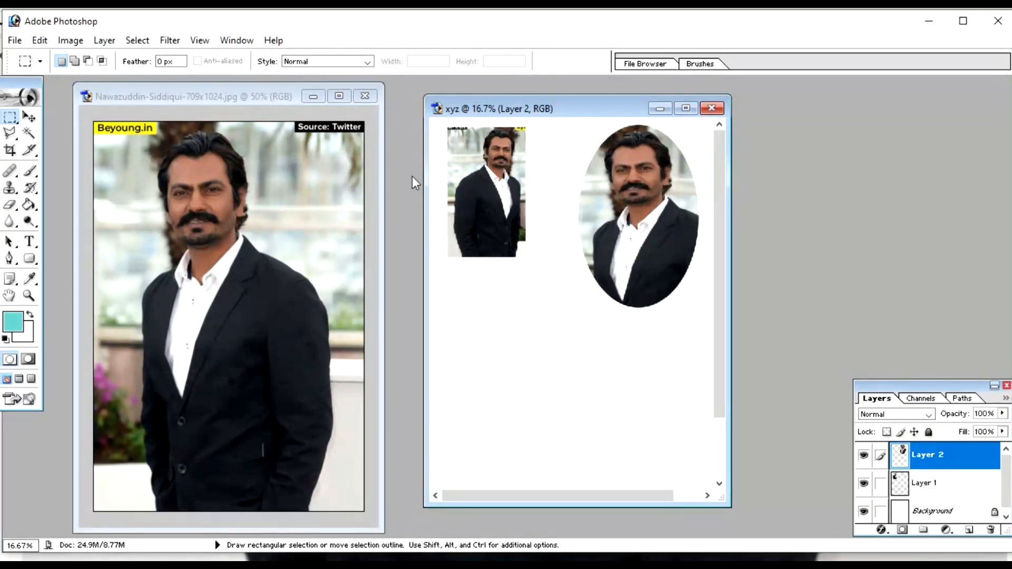
left_click(364, 97)
left_click(535, 232)
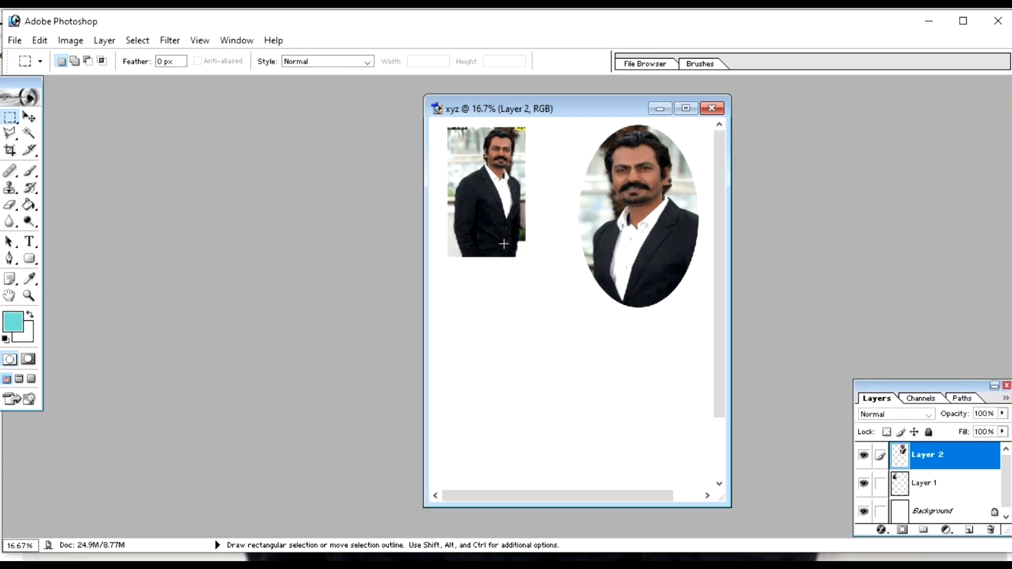
Move the xyz window into the space freed by the source photo, and reposition and lengthen the Layers palette.
left_click_drag(567, 111, 228, 116)
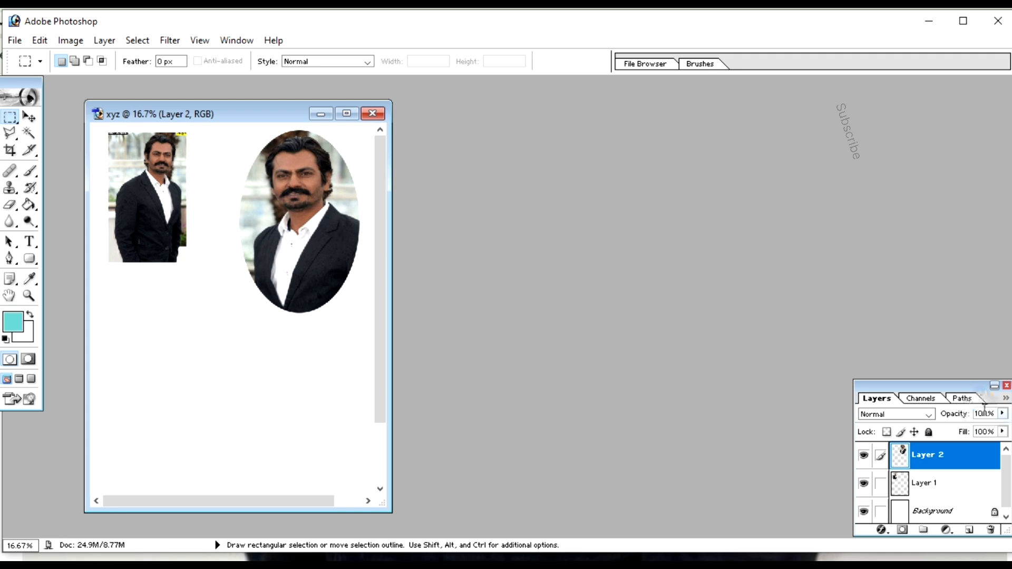
left_click_drag(927, 385, 901, 308)
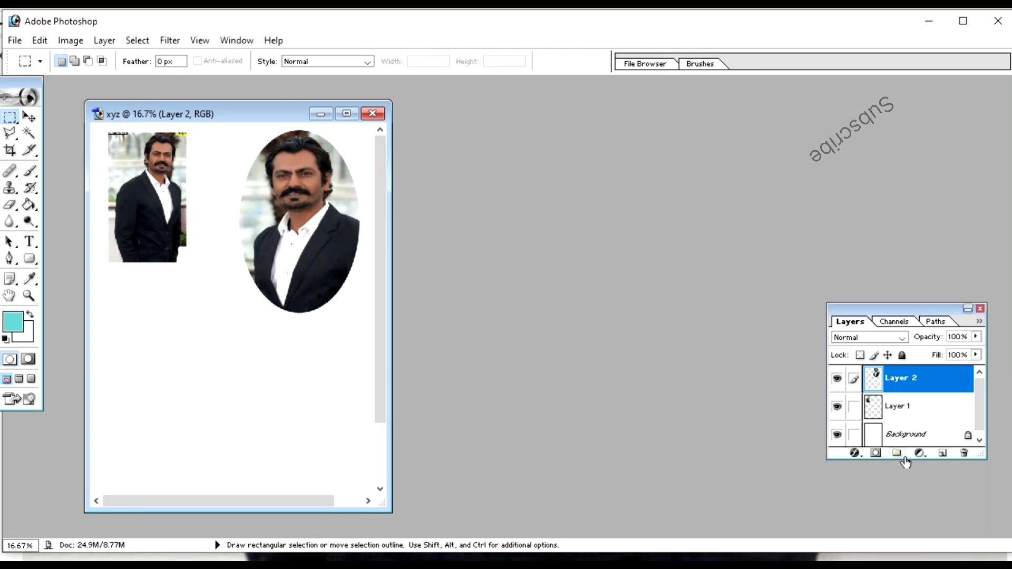
left_click_drag(906, 459, 906, 490)
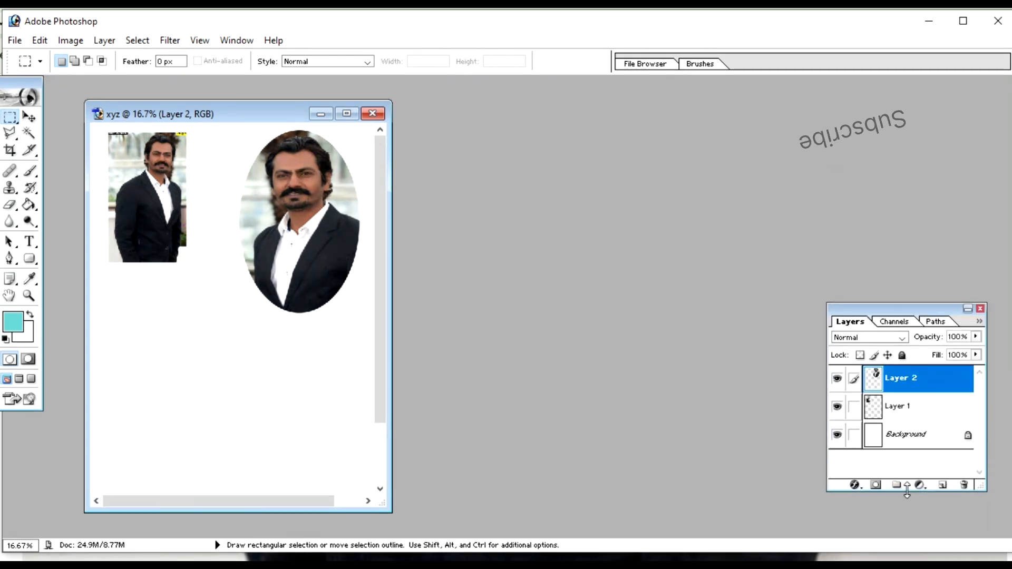
Fill the Background layer with white and refill it with turquoise using the Paint Bucket, and move the xyz window aside.
left_click(896, 436)
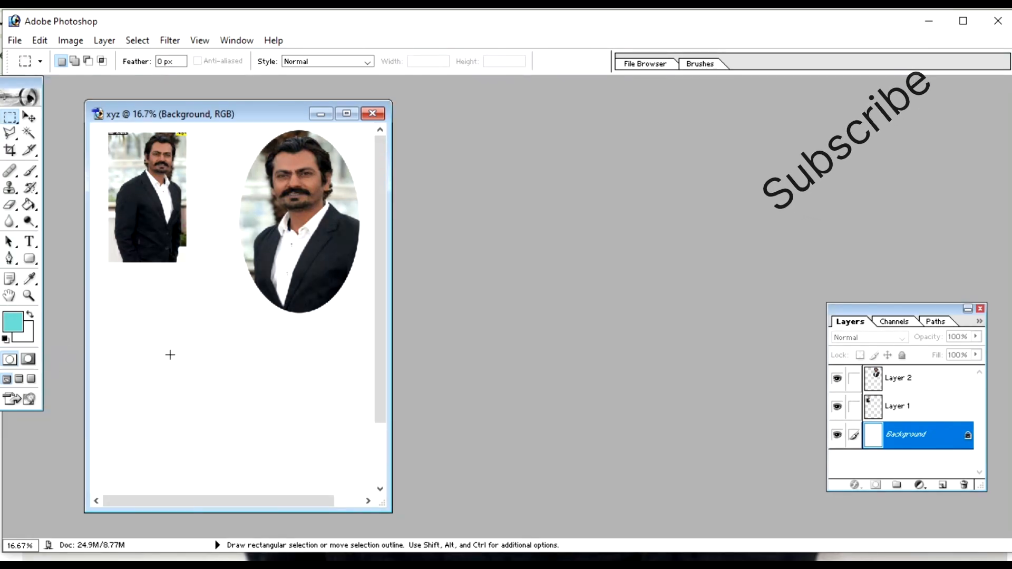
left_click(30, 316)
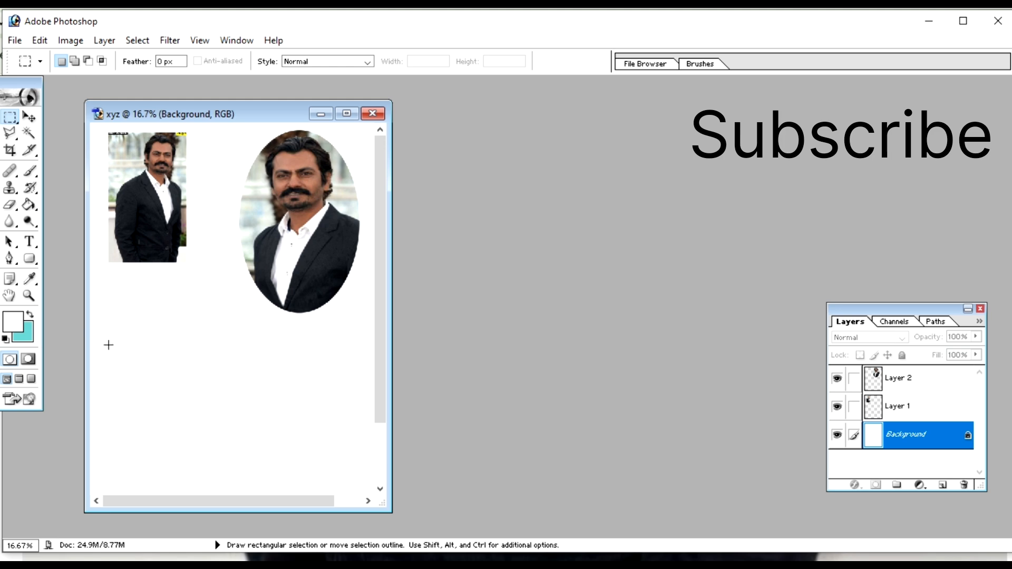
left_click(30, 205)
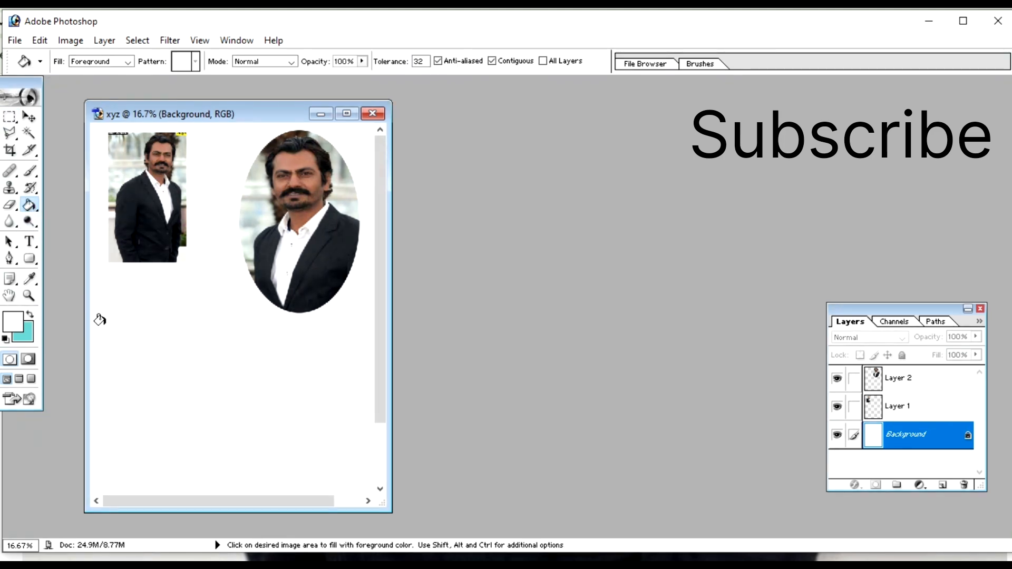
left_click(117, 334)
left_click(32, 317)
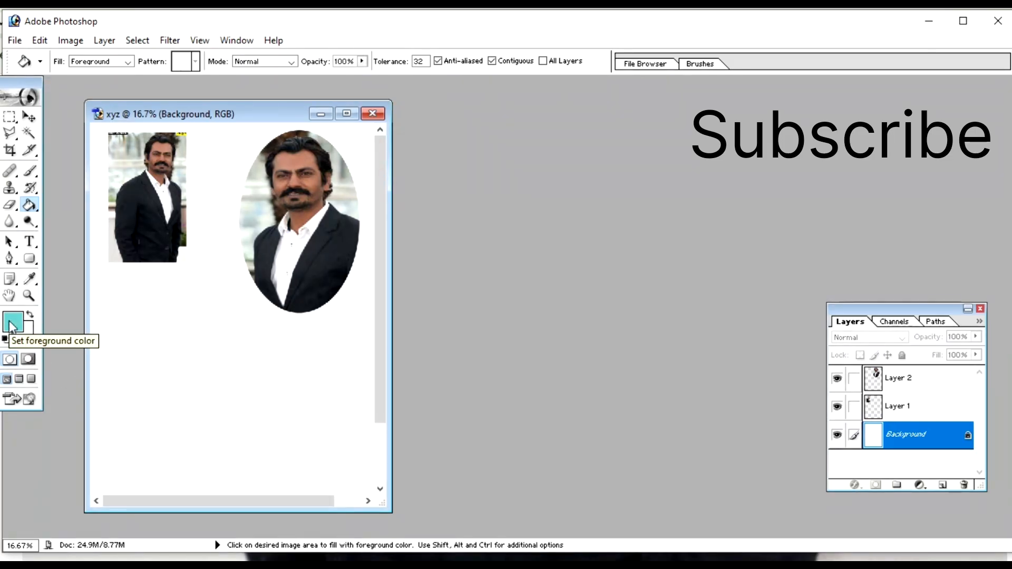
left_click(127, 316)
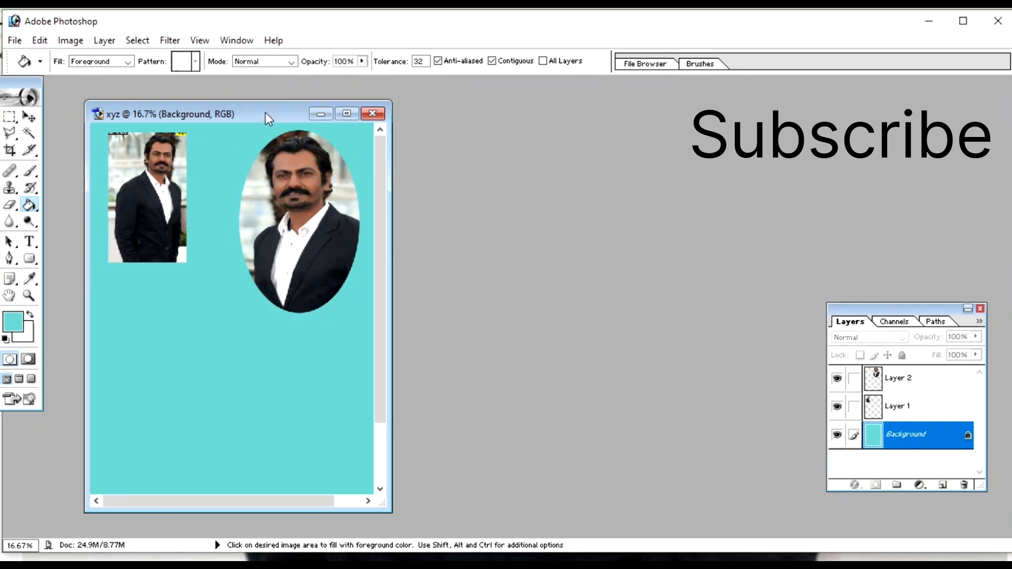
left_click_drag(265, 113, 550, 93)
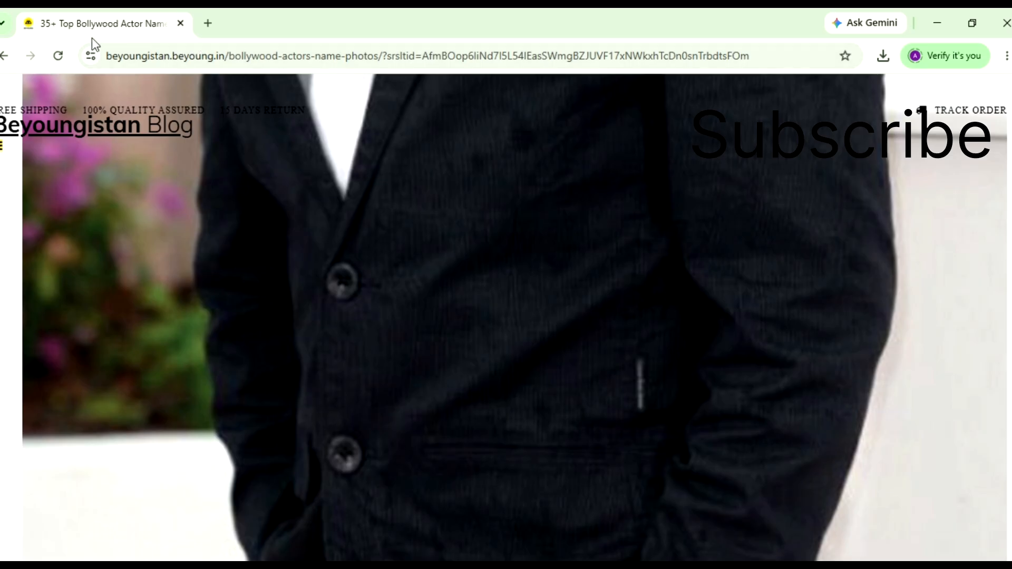
Switch to the web browser, return to the Google results page, and search for "backgroundr image".
left_click(7, 56)
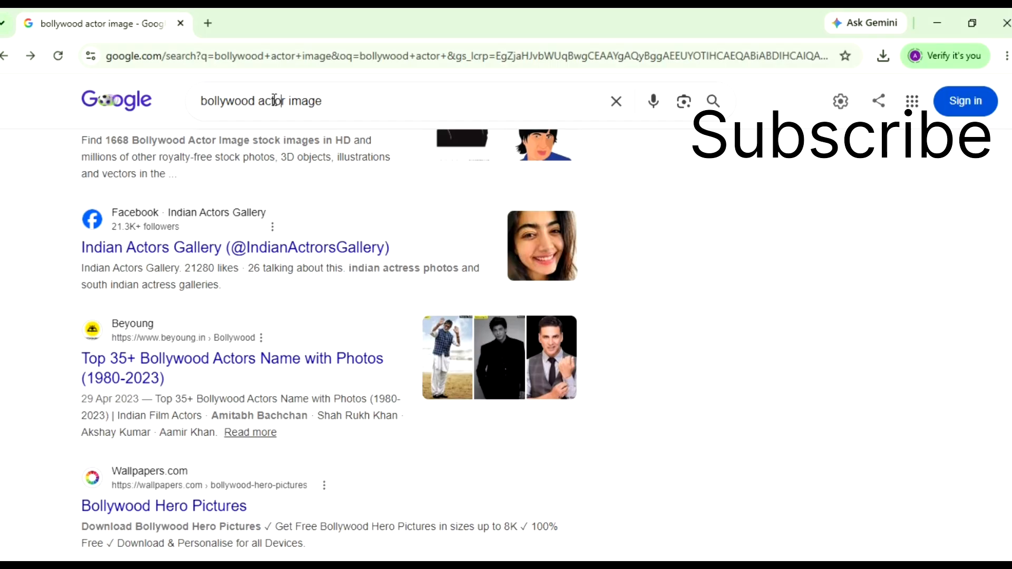
left_click_drag(275, 101, 199, 101)
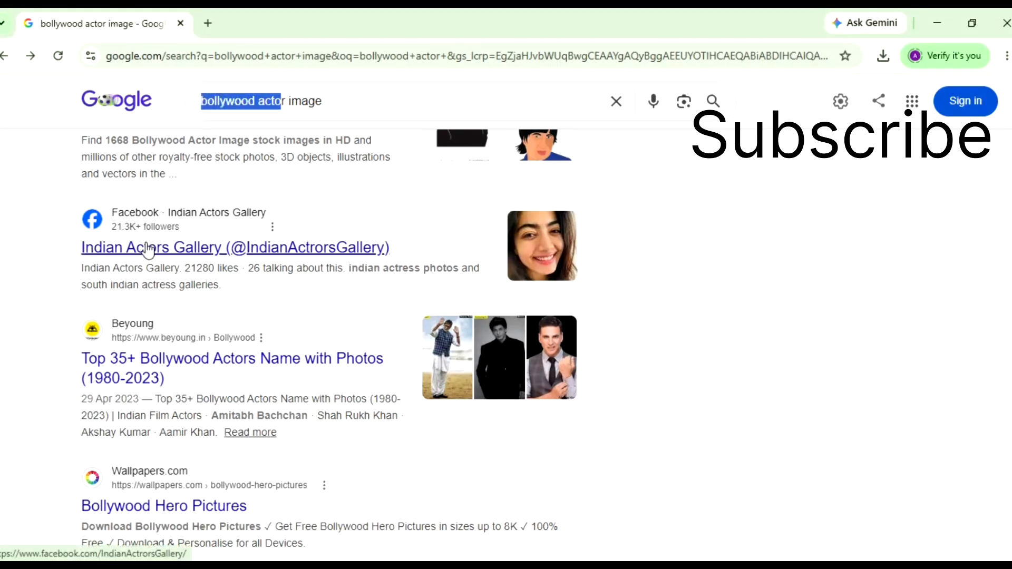
type("ba")
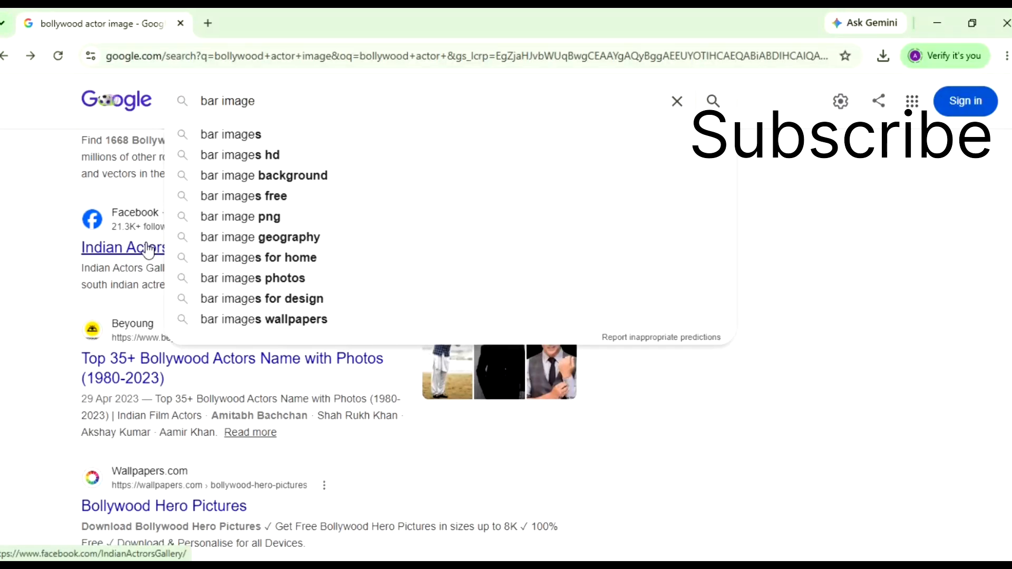
type("ckgr")
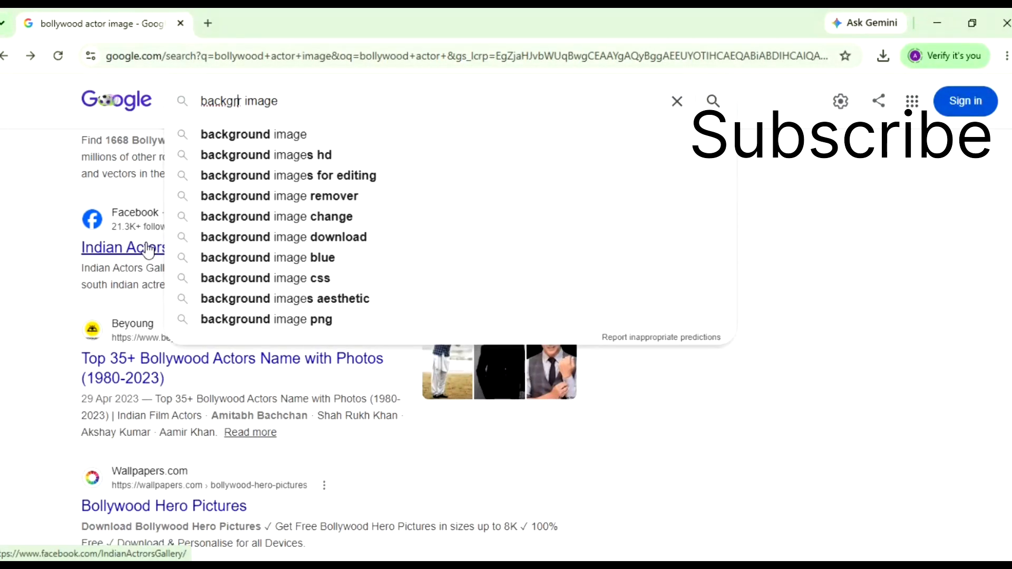
type("ound")
key("Return")
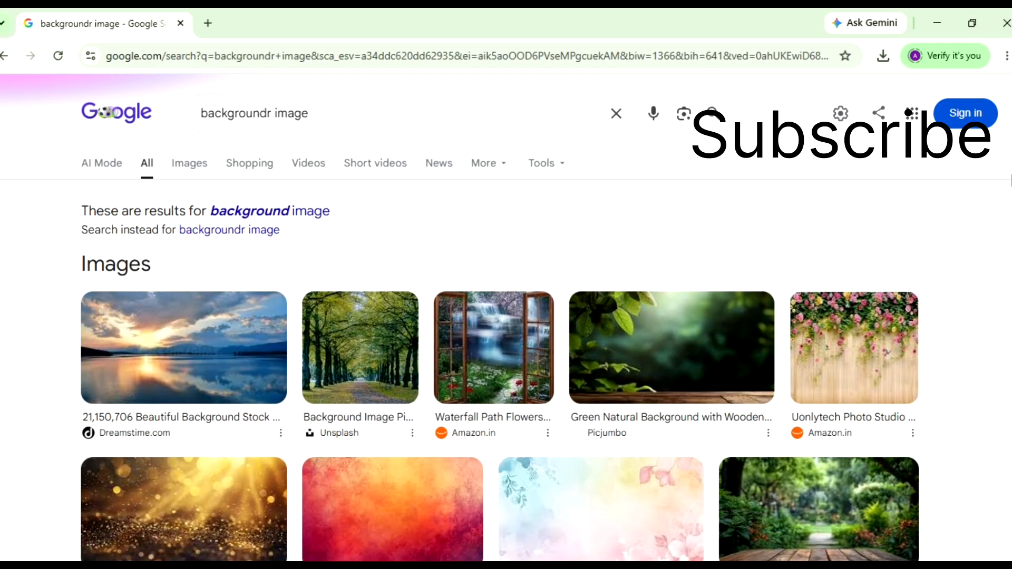
Save the green natural background image with the wooden planks to Downloads as p1, and close its preview.
scroll(500, 318, "down", 2)
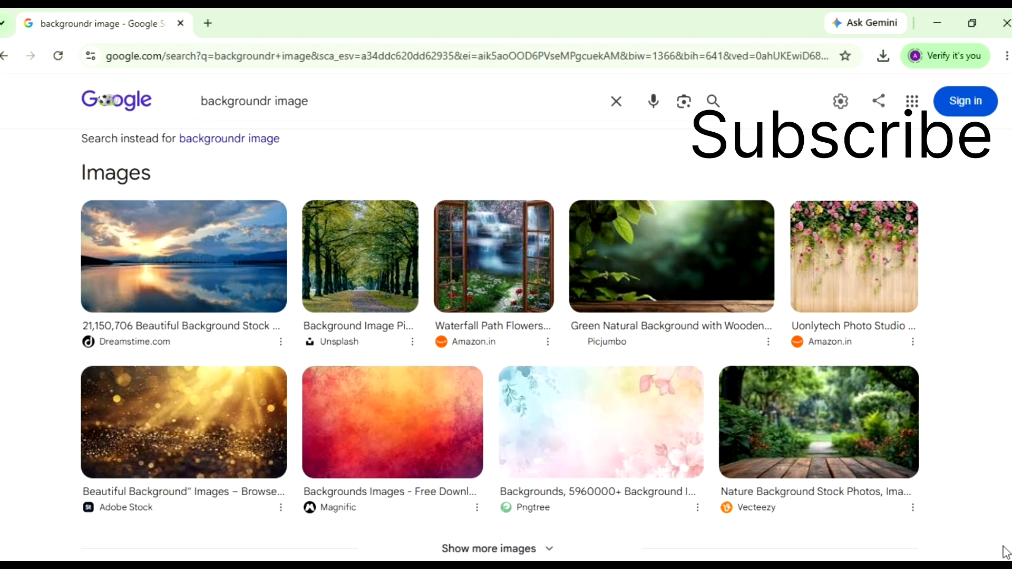
right_click(660, 272)
left_click(701, 312)
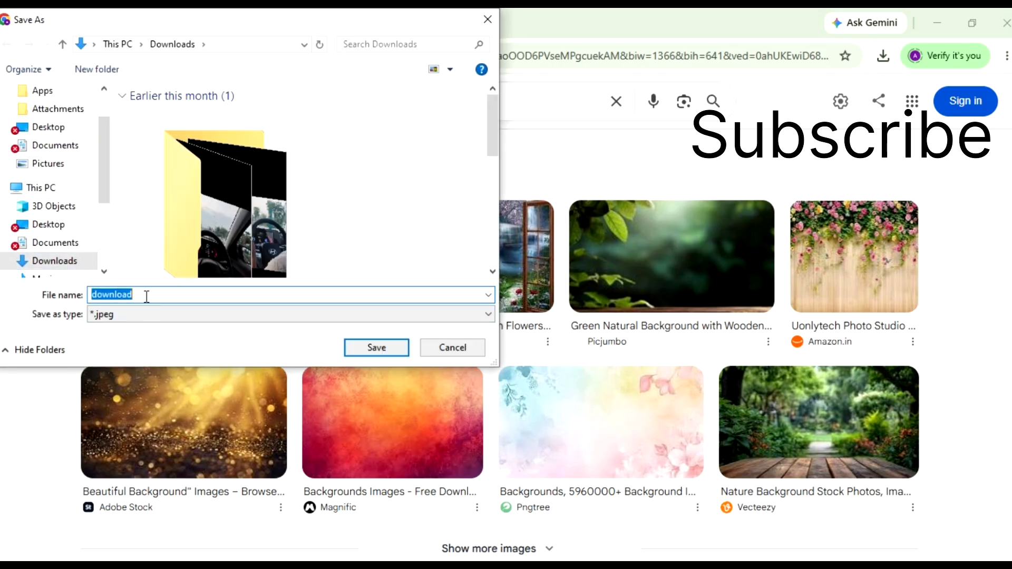
type("p")
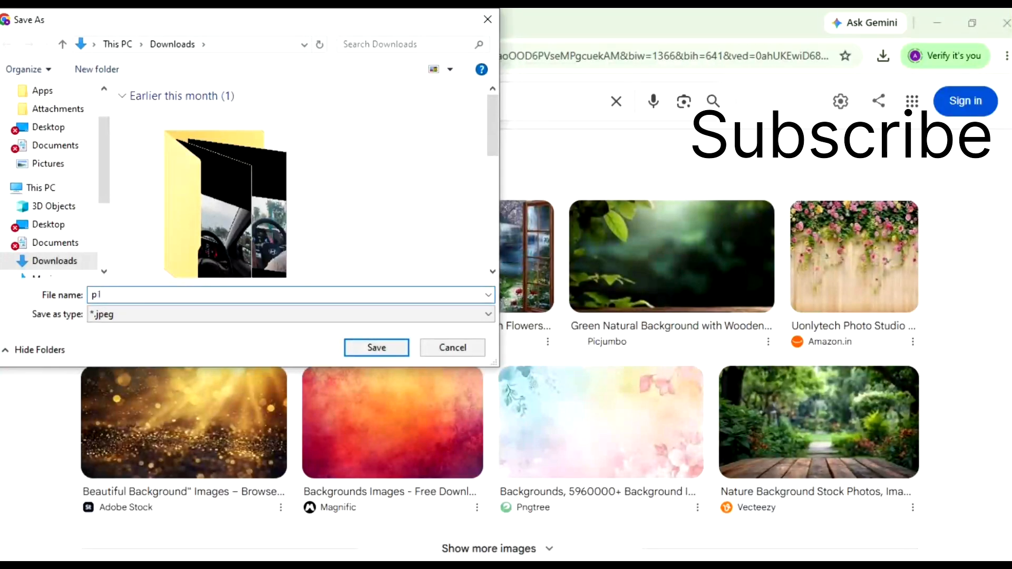
type("1")
left_click(355, 347)
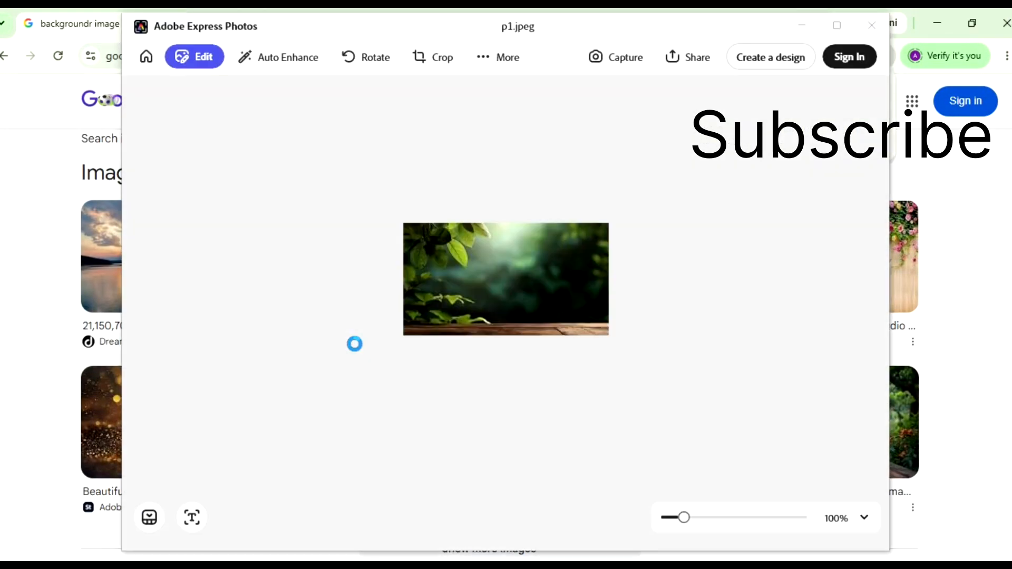
left_click(864, 26)
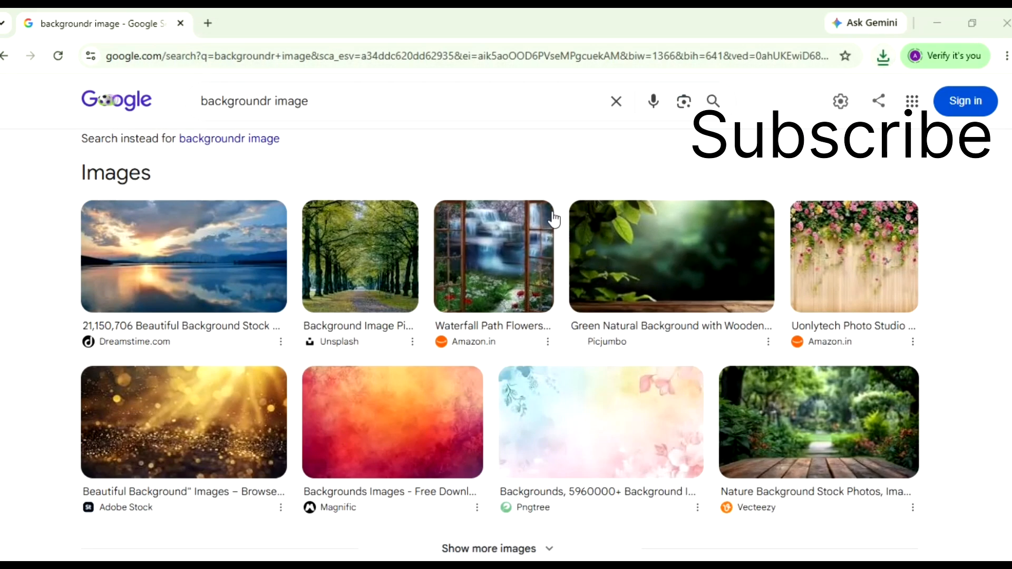
Switch to Photoshop and open the p1 image from the Downloads folder.
left_click(937, 22)
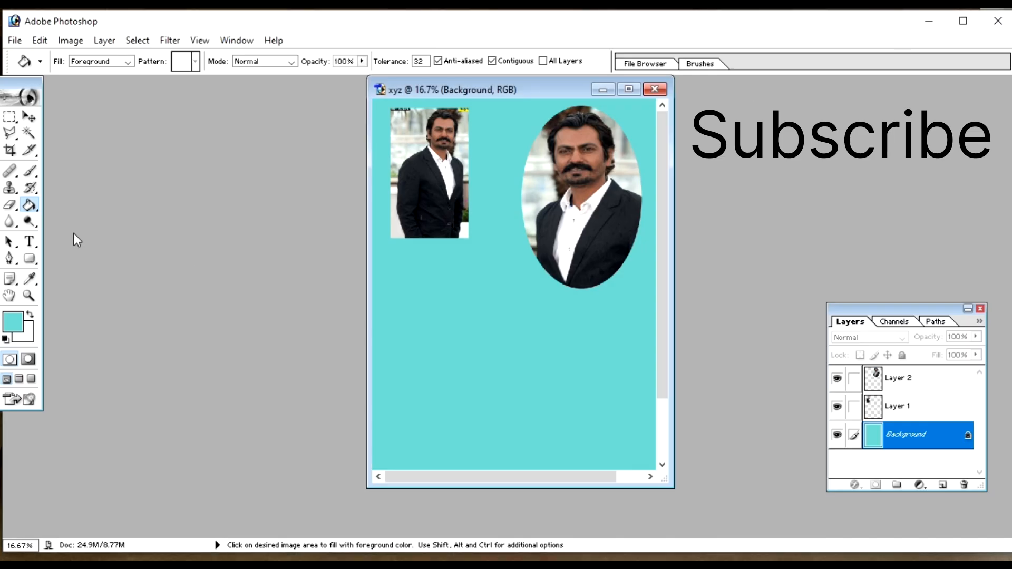
double_click(141, 248)
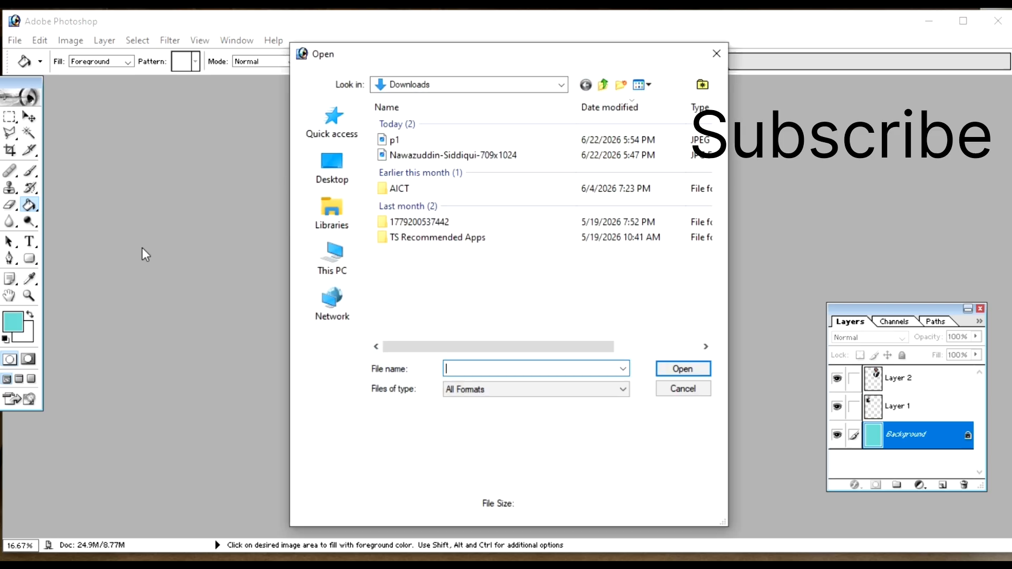
left_click(396, 140)
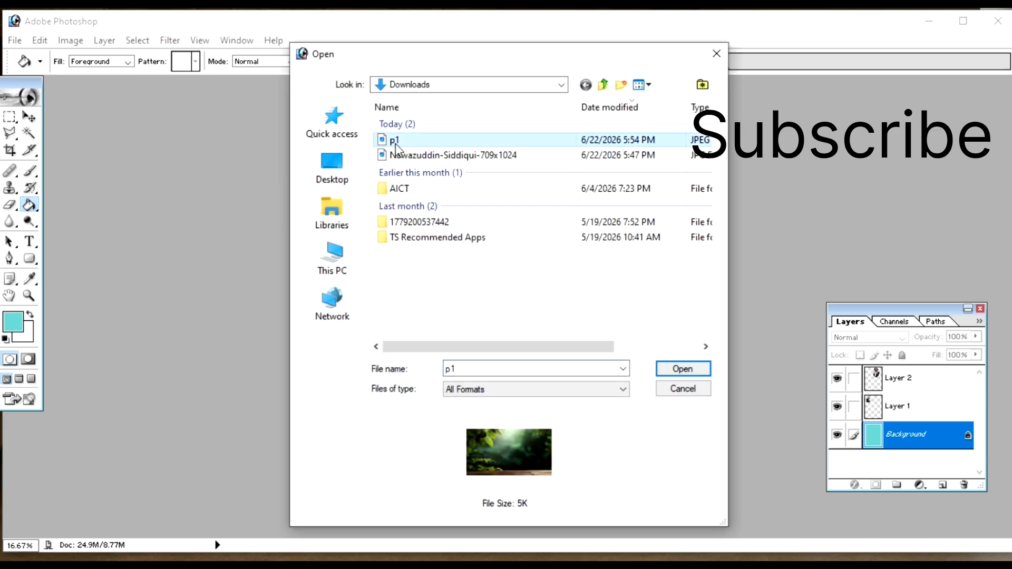
left_click(684, 371)
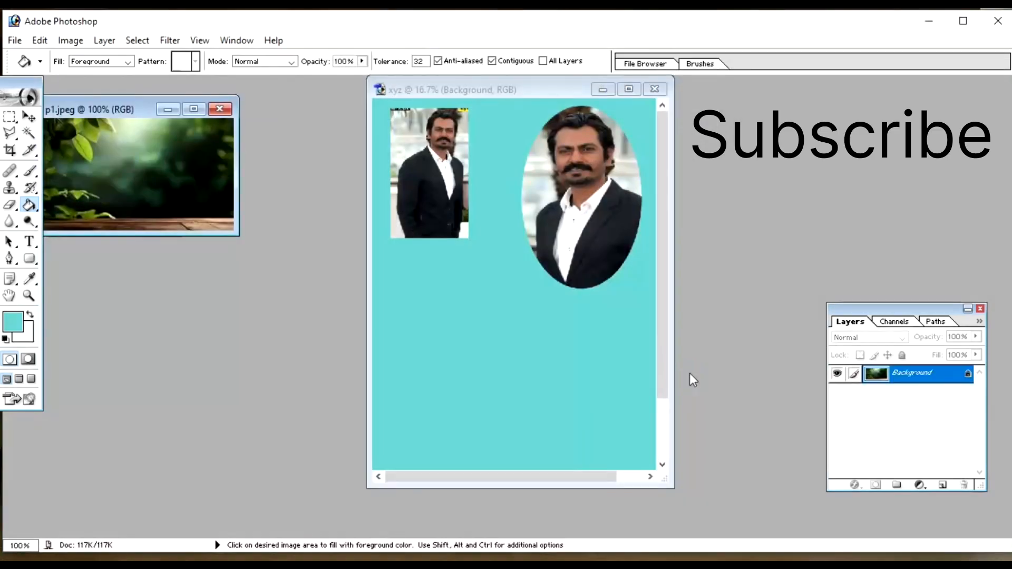
Move the p1 window clear of the toolbox, enlarge it, and copy its image onto the xyz page with the Move tool.
left_click_drag(139, 112, 196, 175)
left_click_drag(292, 295, 342, 372)
left_click(30, 116)
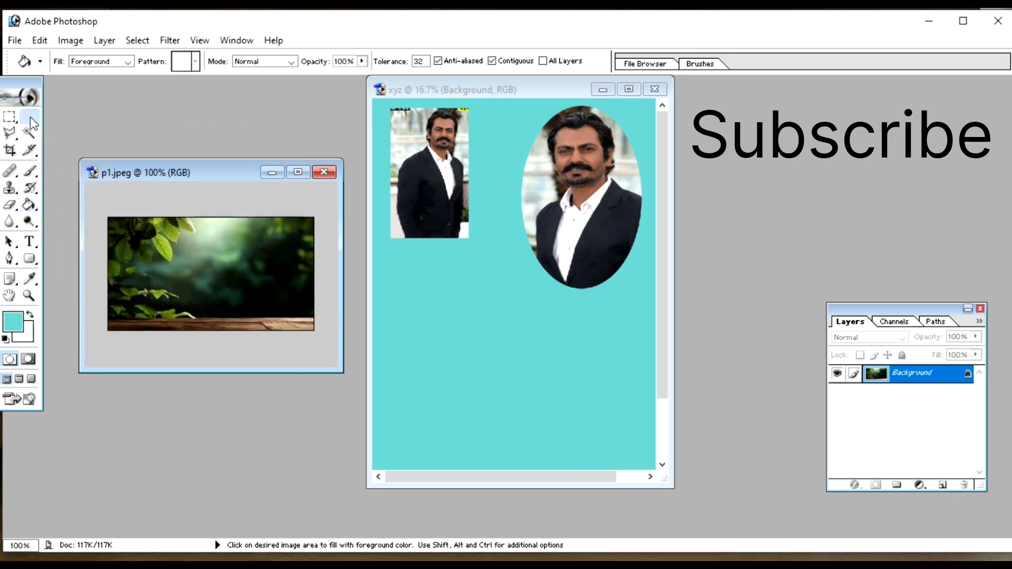
left_click_drag(202, 240, 382, 225)
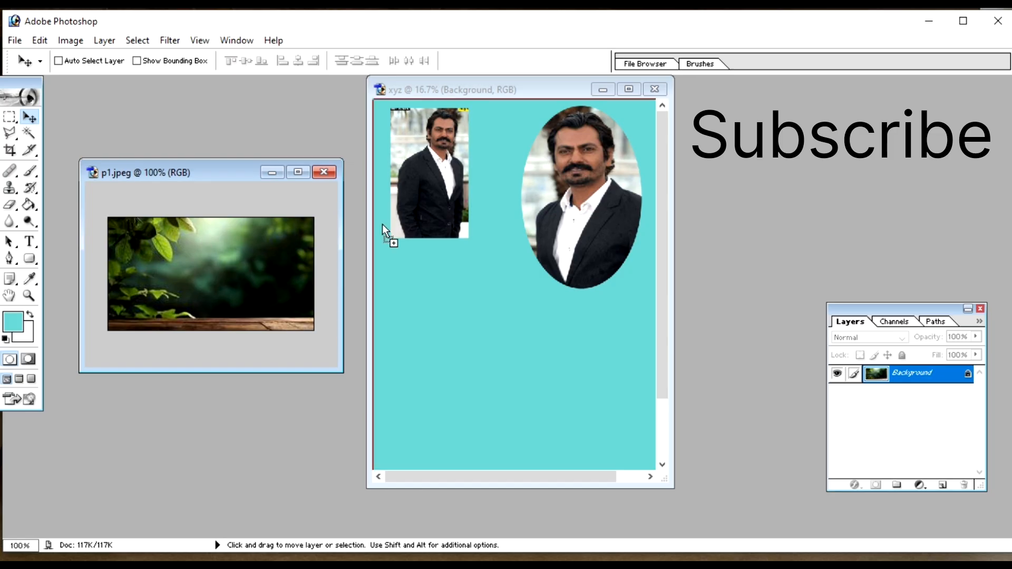
left_click_drag(484, 264, 484, 263)
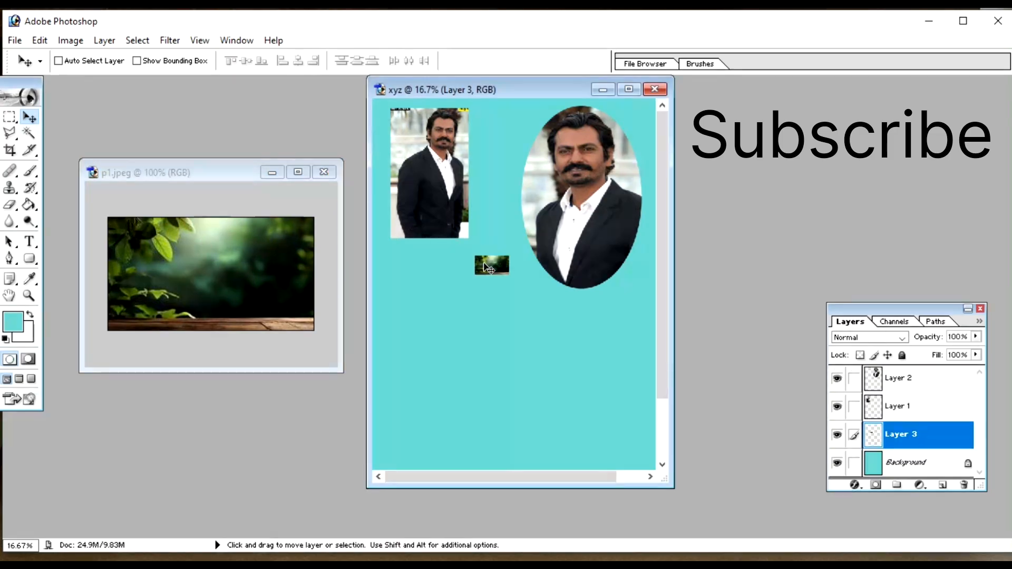
Maximize the xyz window and stretch the green image over the whole page with Free Transform, about 918.5% wide and 2428.3% high.
left_click(628, 90)
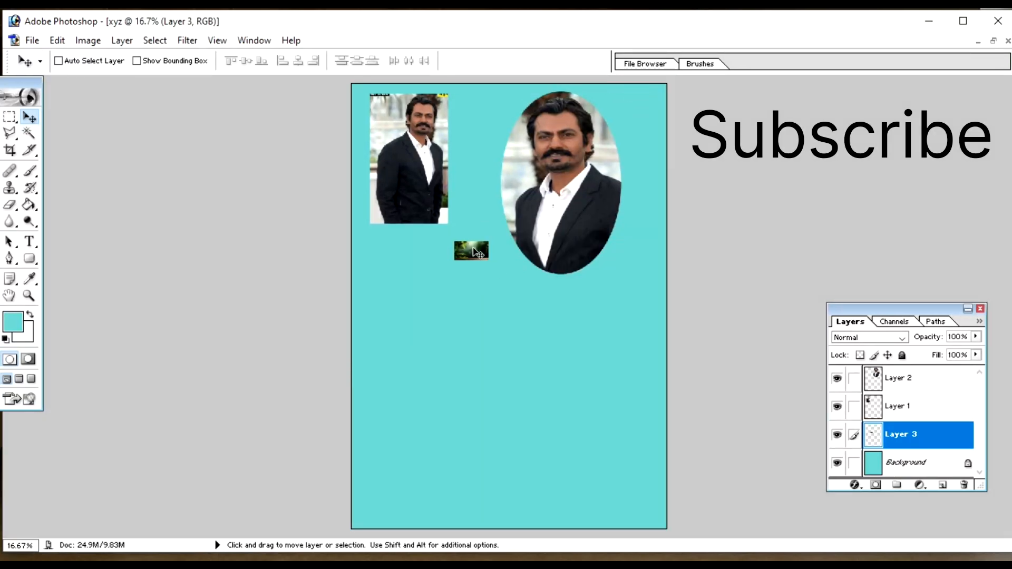
left_click_drag(468, 244, 490, 282)
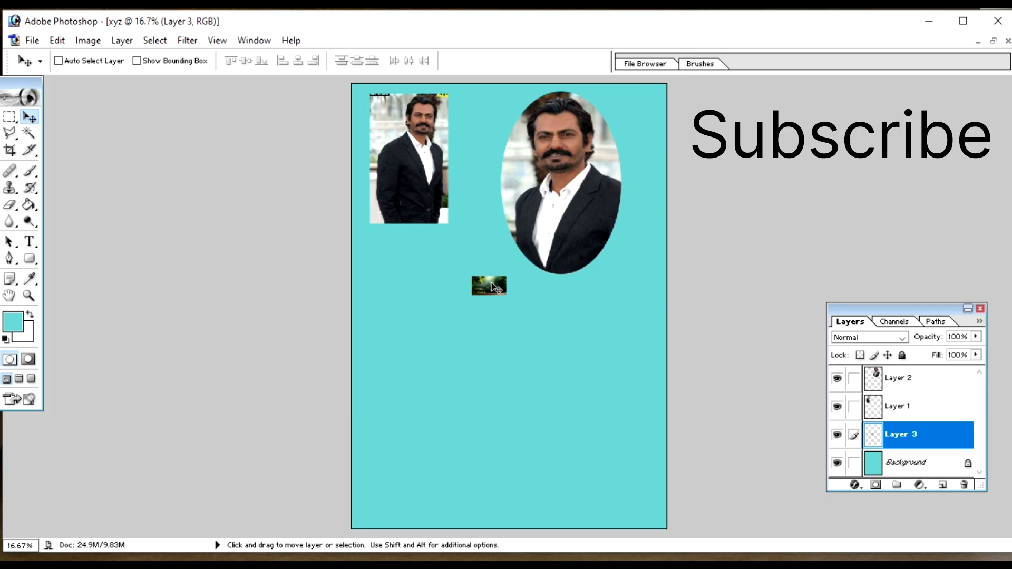
key("ctrl+t")
left_click_drag(472, 276, 341, 174)
left_click_drag(507, 238, 668, 362)
left_click_drag(509, 175, 500, 85)
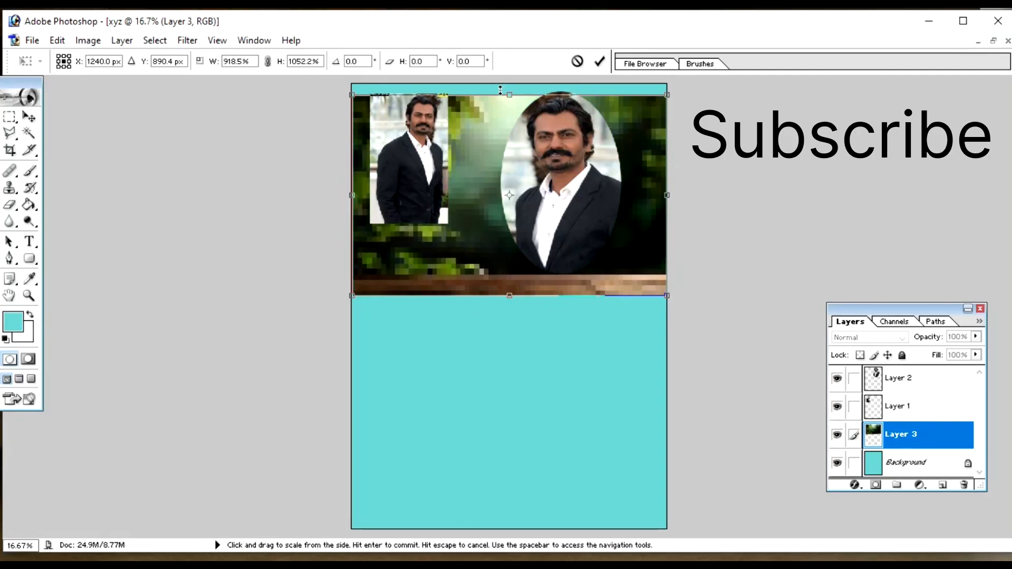
left_click_drag(500, 290, 509, 538)
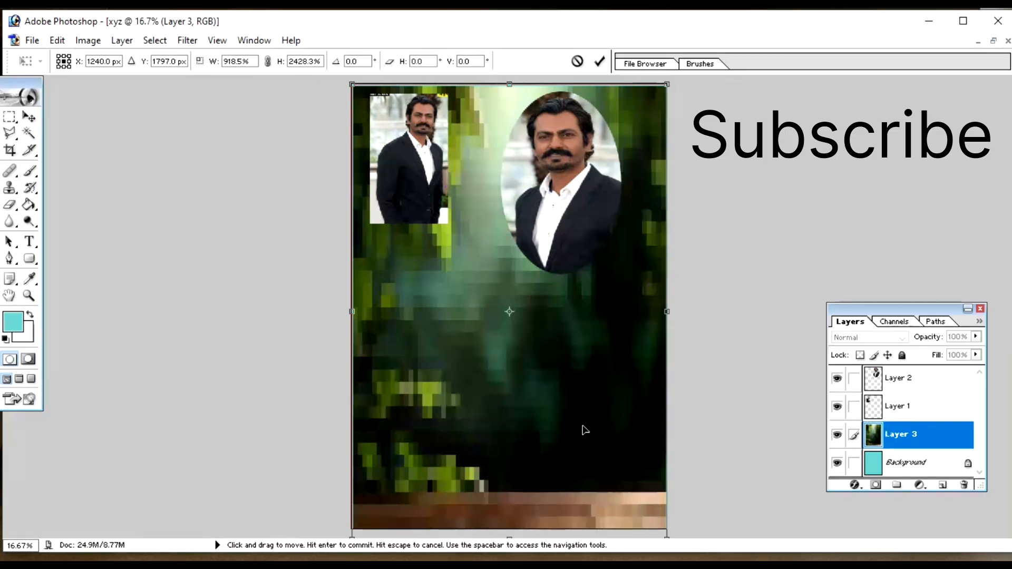
key("Return")
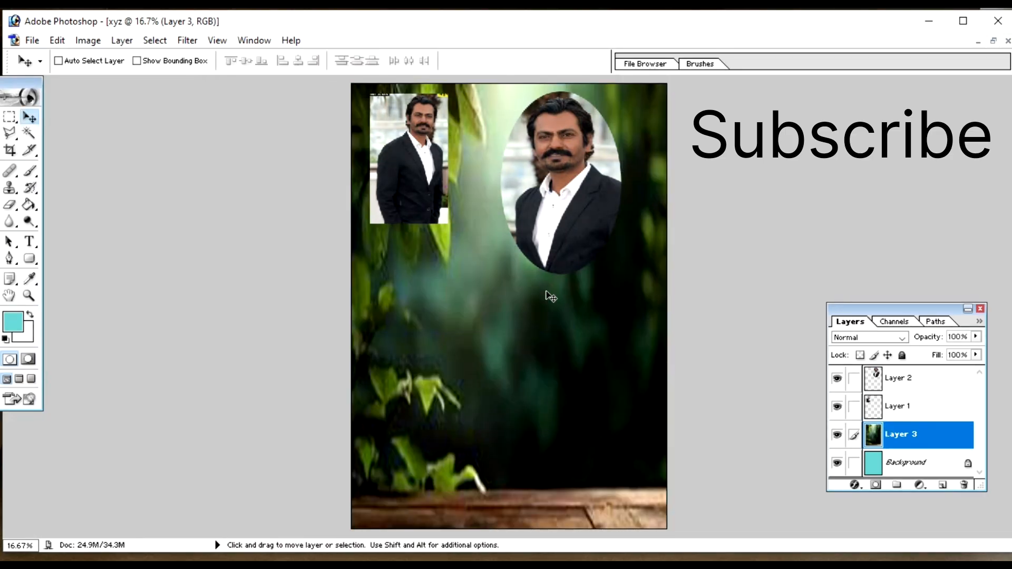